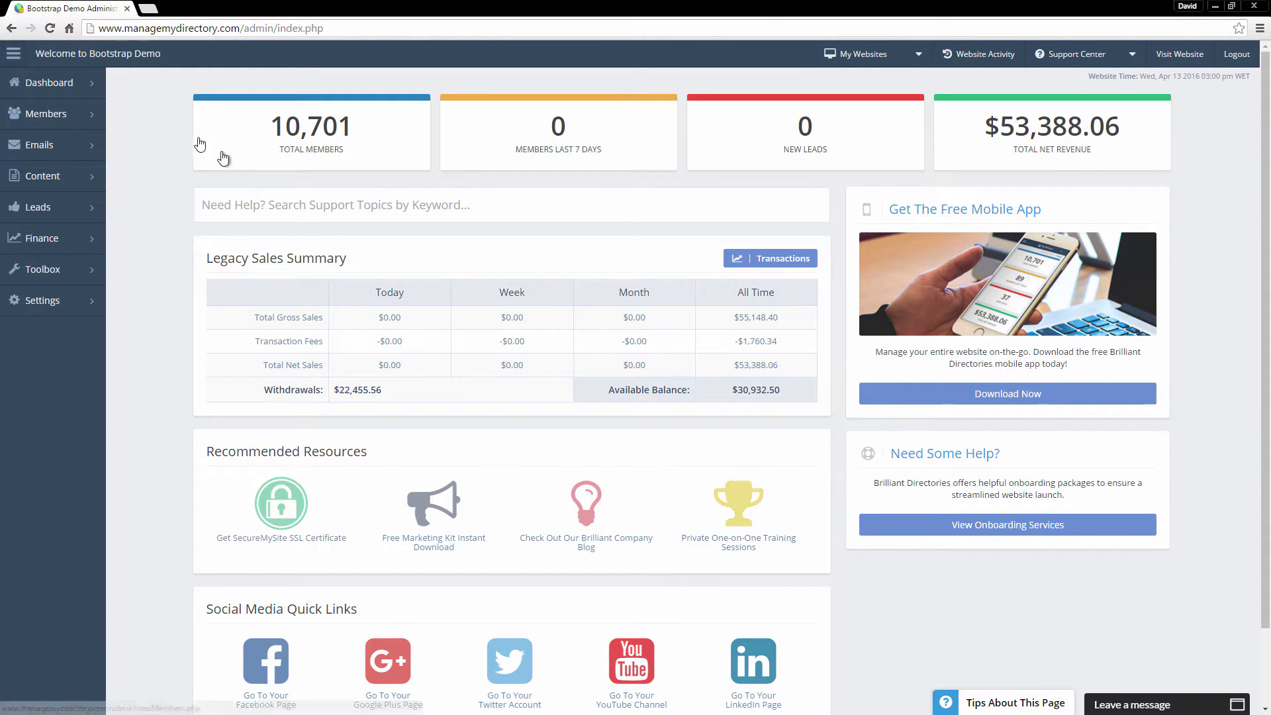
Open the Website Activity log from the Dashboard section.
mouse_move(41, 294)
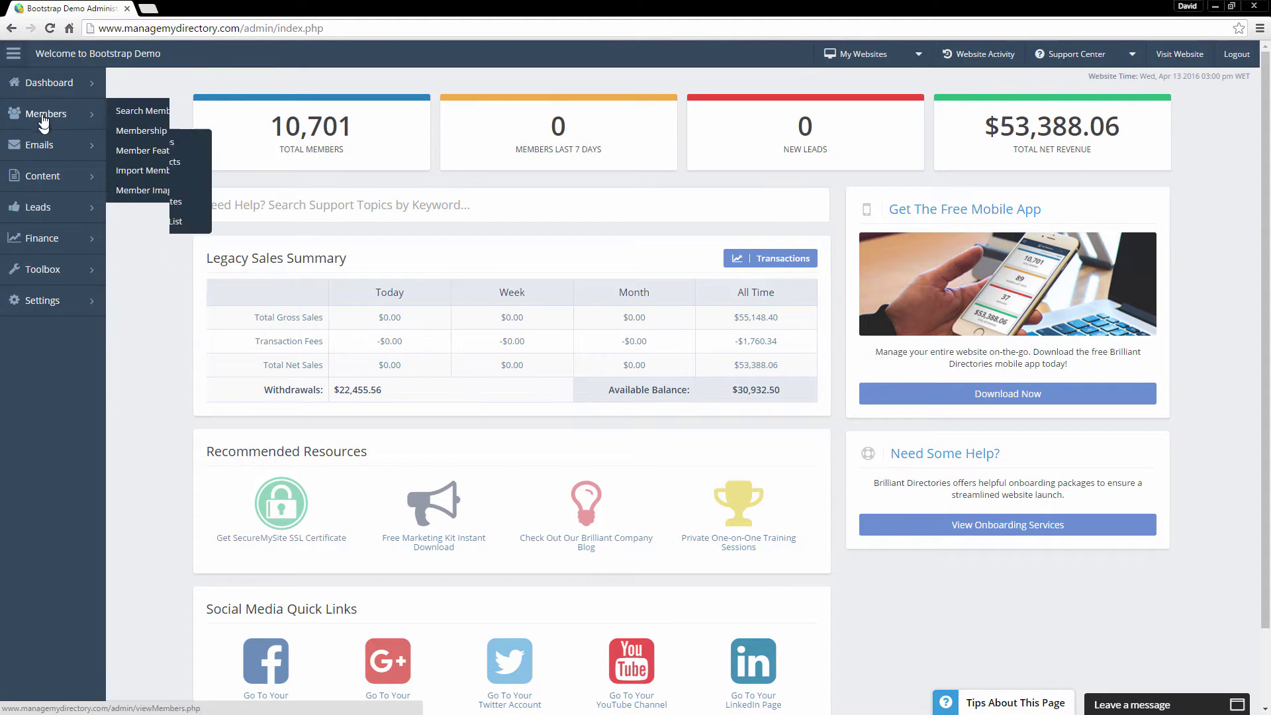
mouse_move(93, 86)
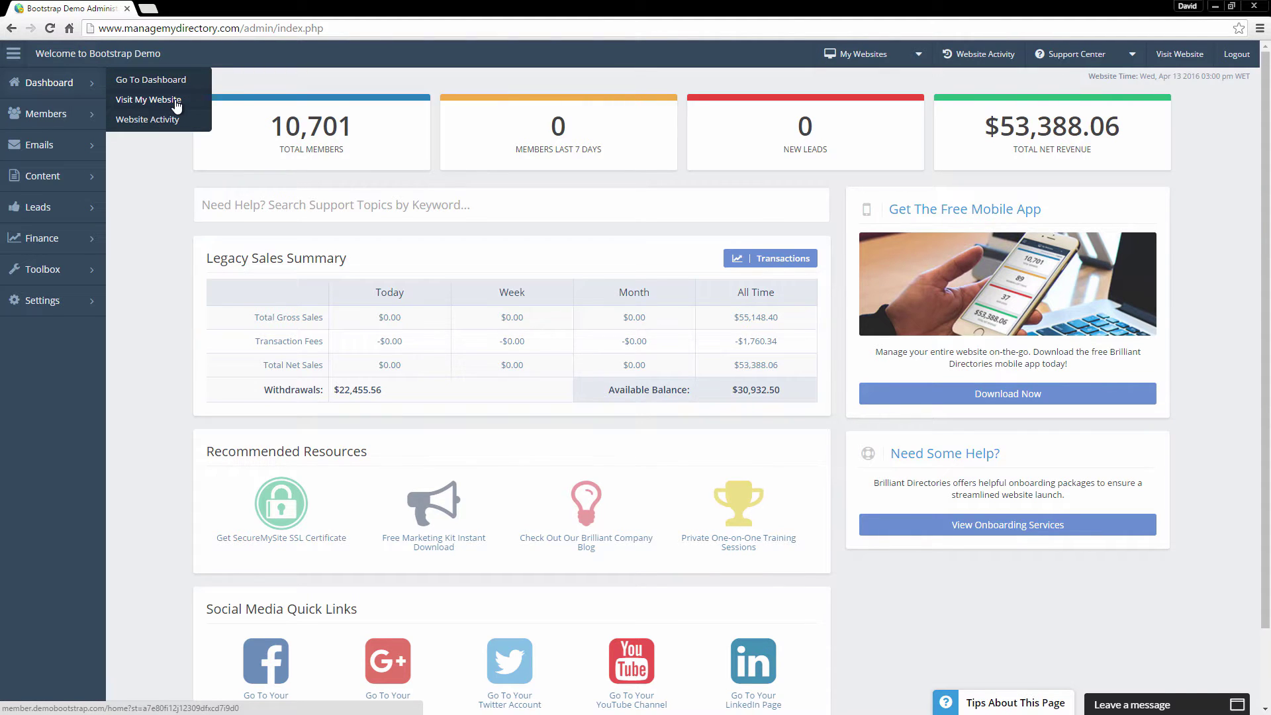
click(178, 119)
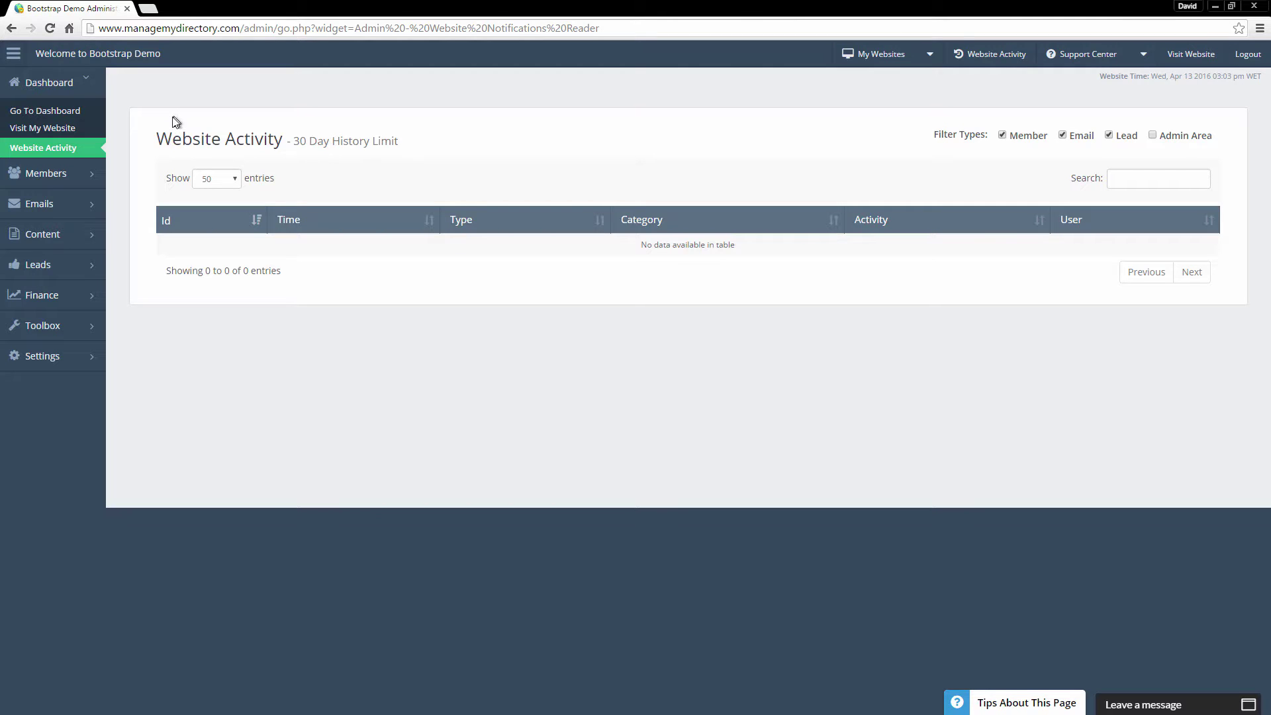
View the Search Members list and the Membership Levels page of the Members section.
mouse_move(68, 170)
click(150, 172)
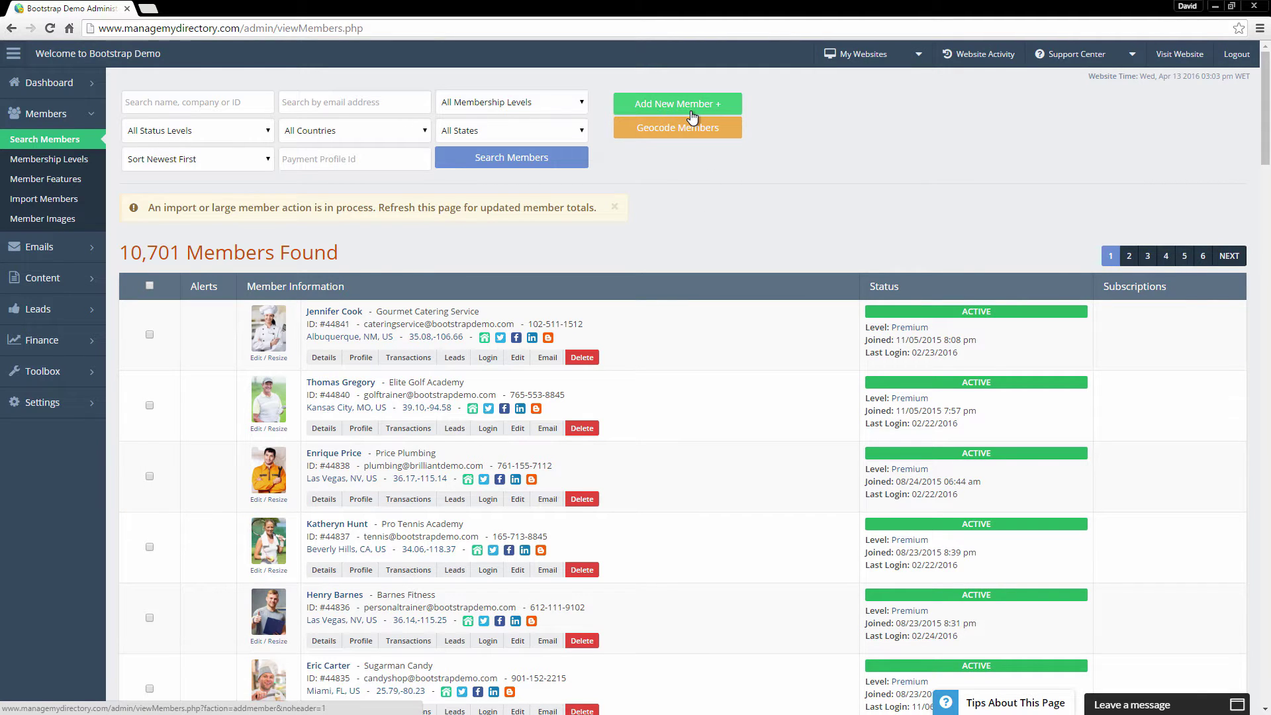
click(54, 166)
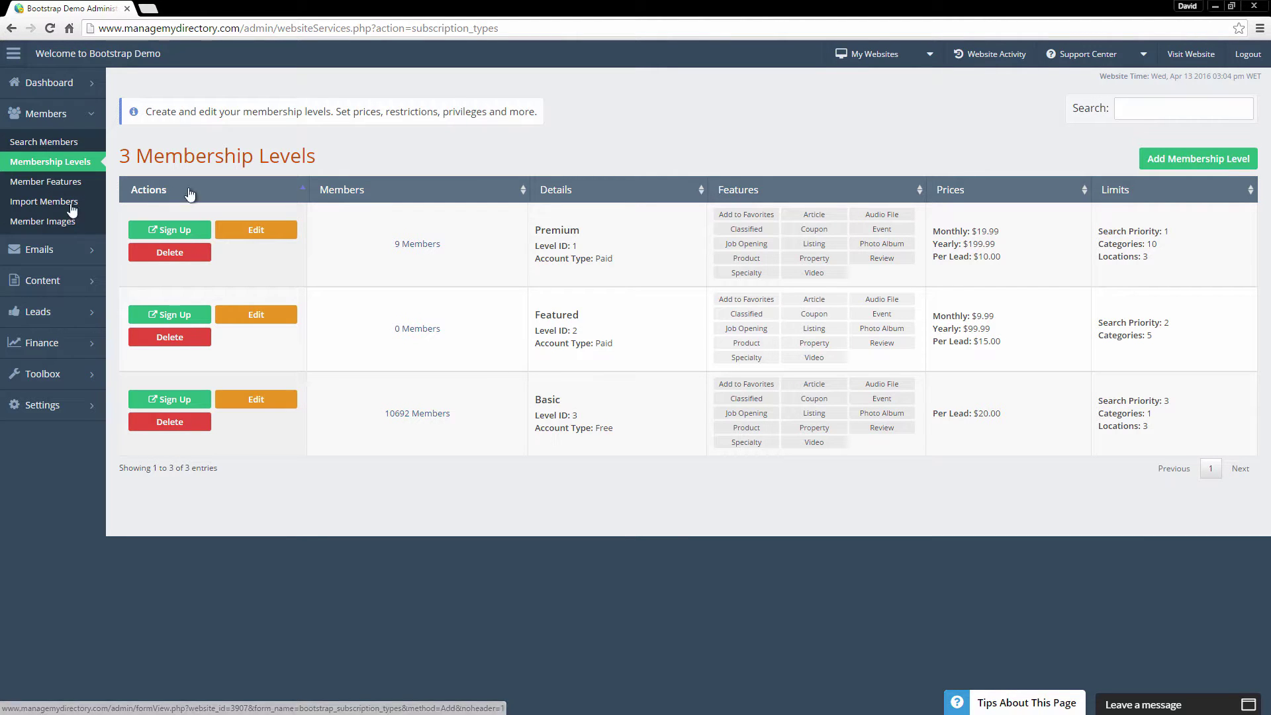
Open the Member Features manager and look through the whole list of features.
click(39, 182)
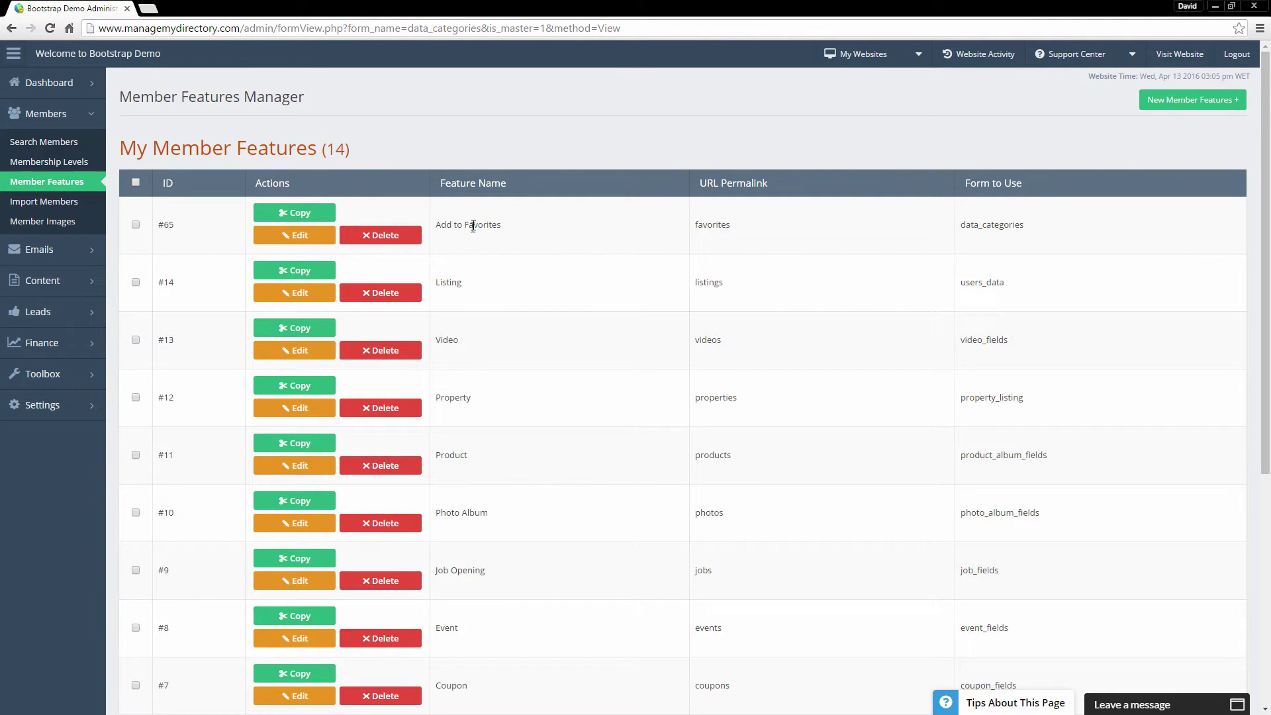
scroll(465, 338, down, 1)
scroll(463, 332, down, 5)
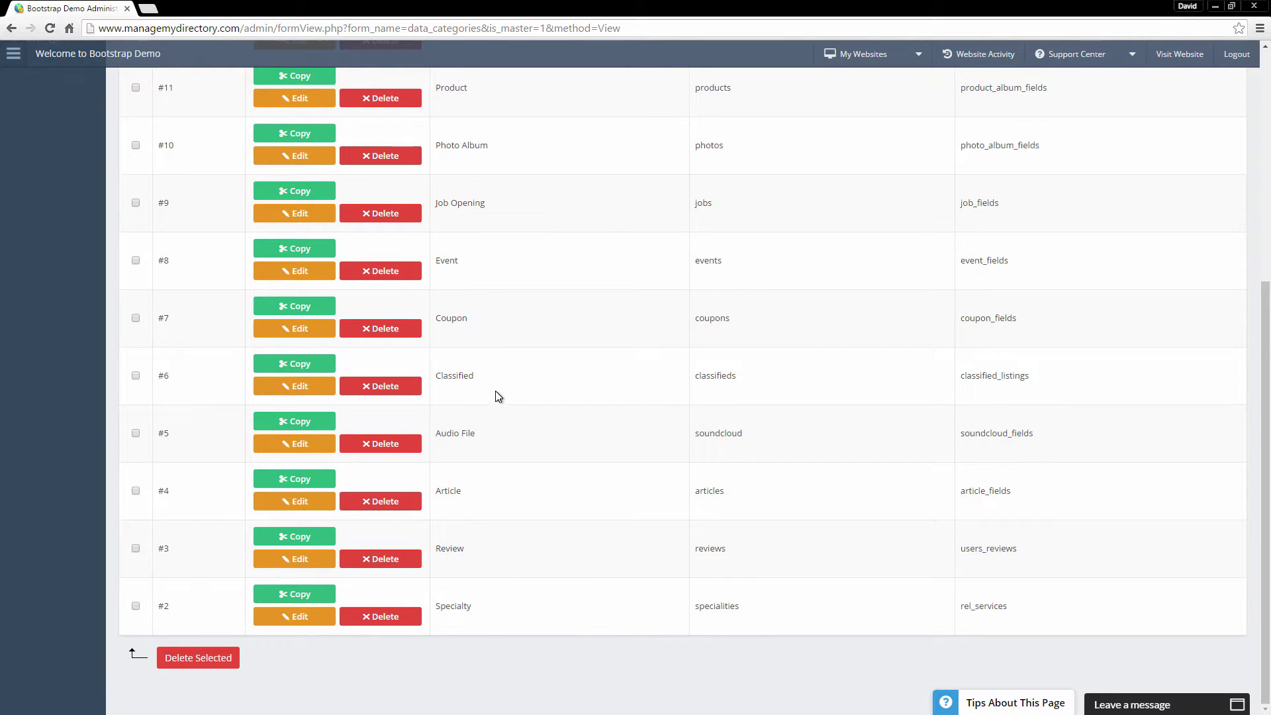
scroll(497, 394, up, 5)
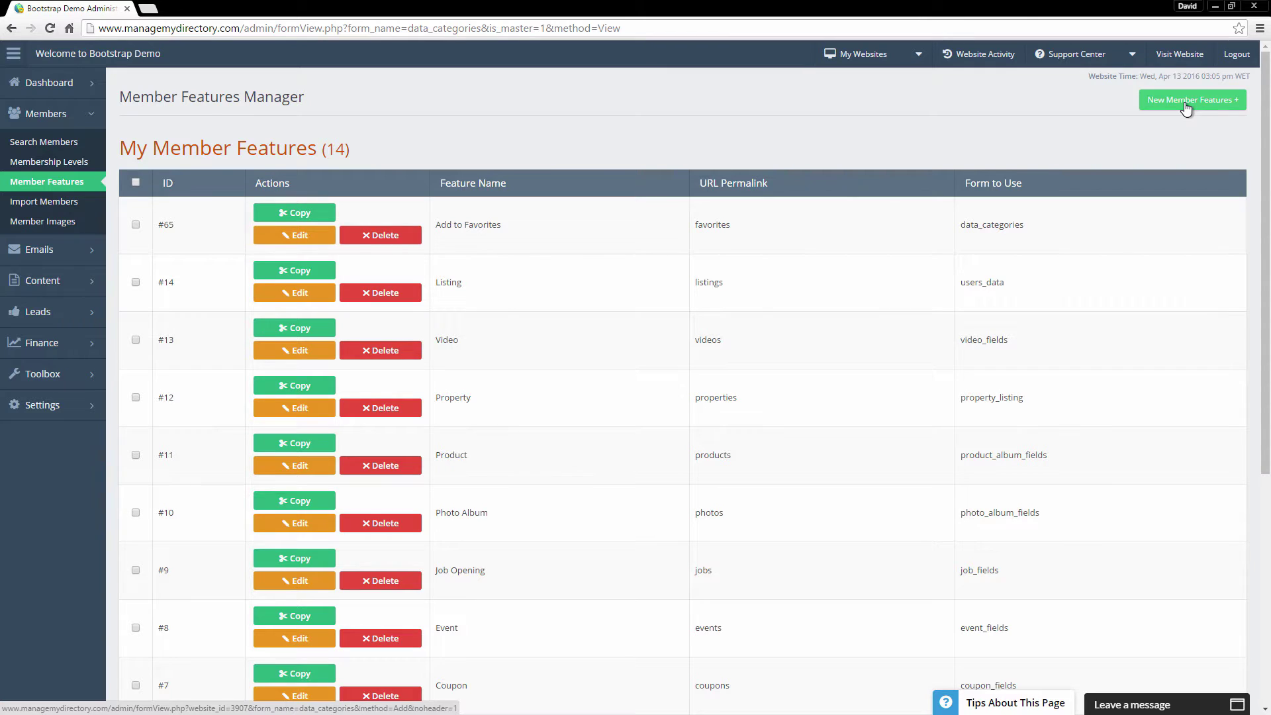
View the Import Members page and the Member Images resizer.
click(36, 205)
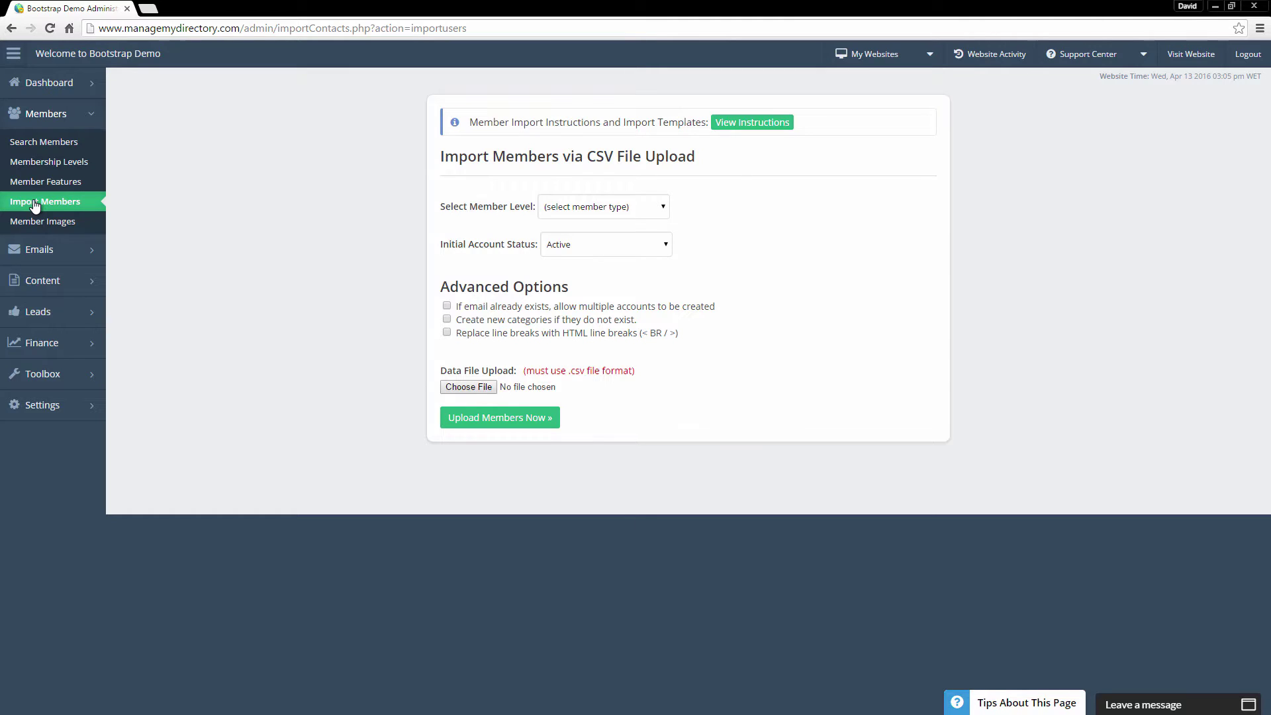
click(58, 228)
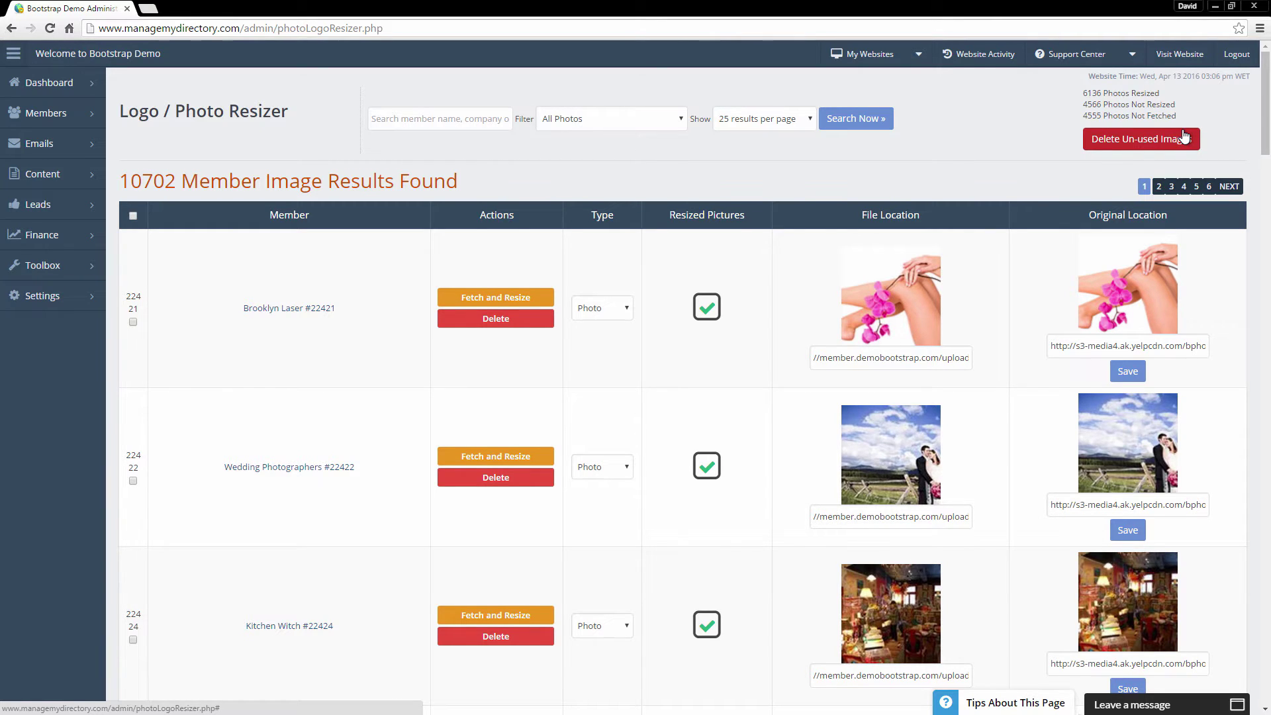
Open the Form Inquiries inbox and examine the first inquiry's type, source form and label options.
mouse_move(39, 144)
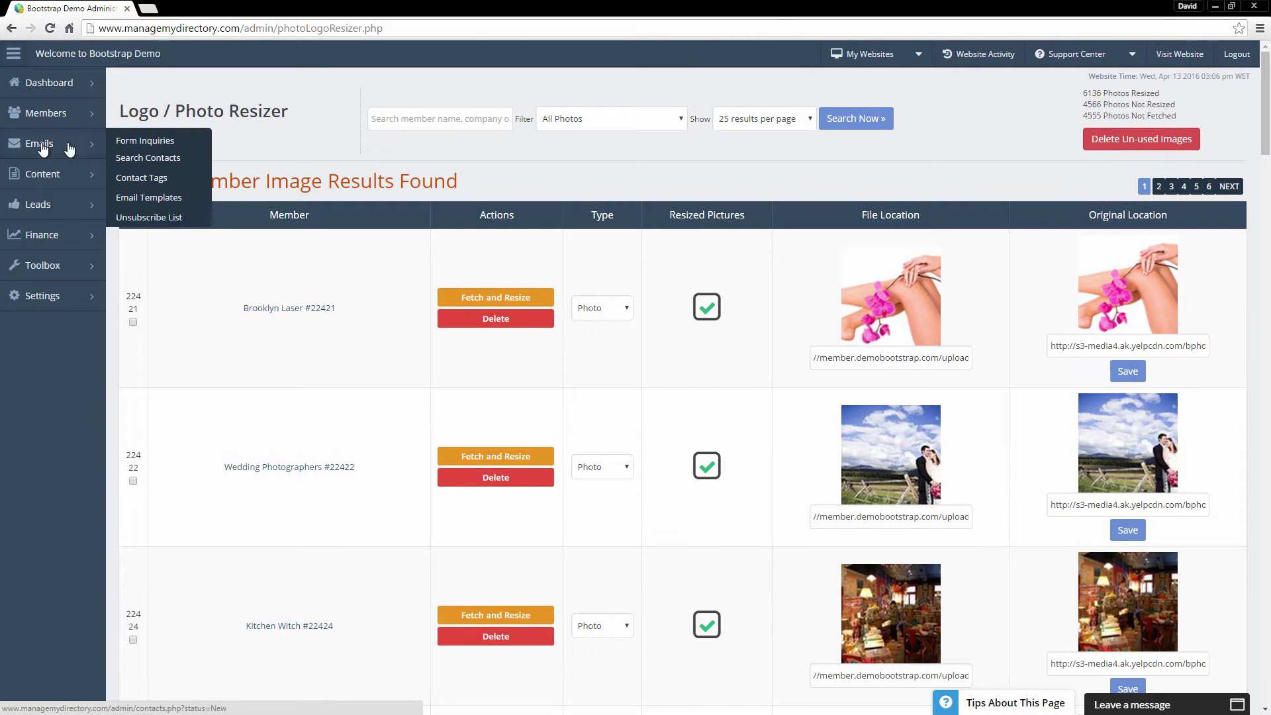
click(147, 141)
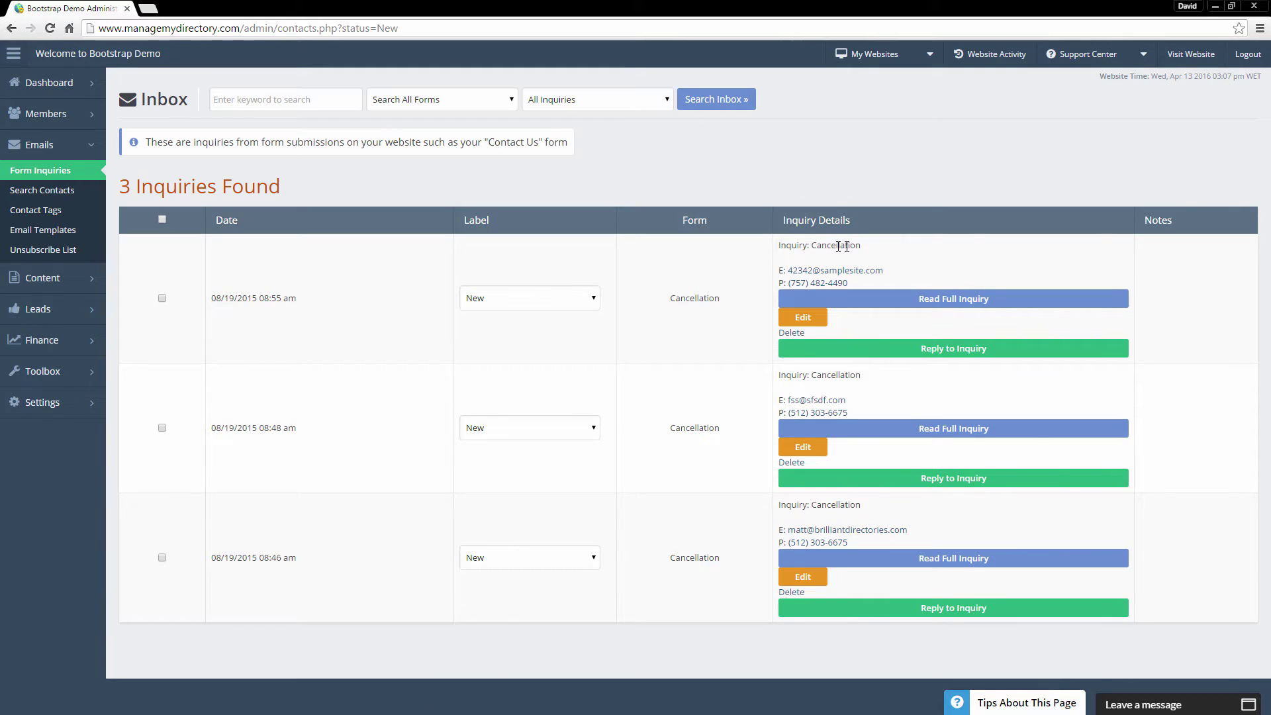
drag(831, 246, 870, 250)
drag(675, 297, 762, 305)
click(591, 299)
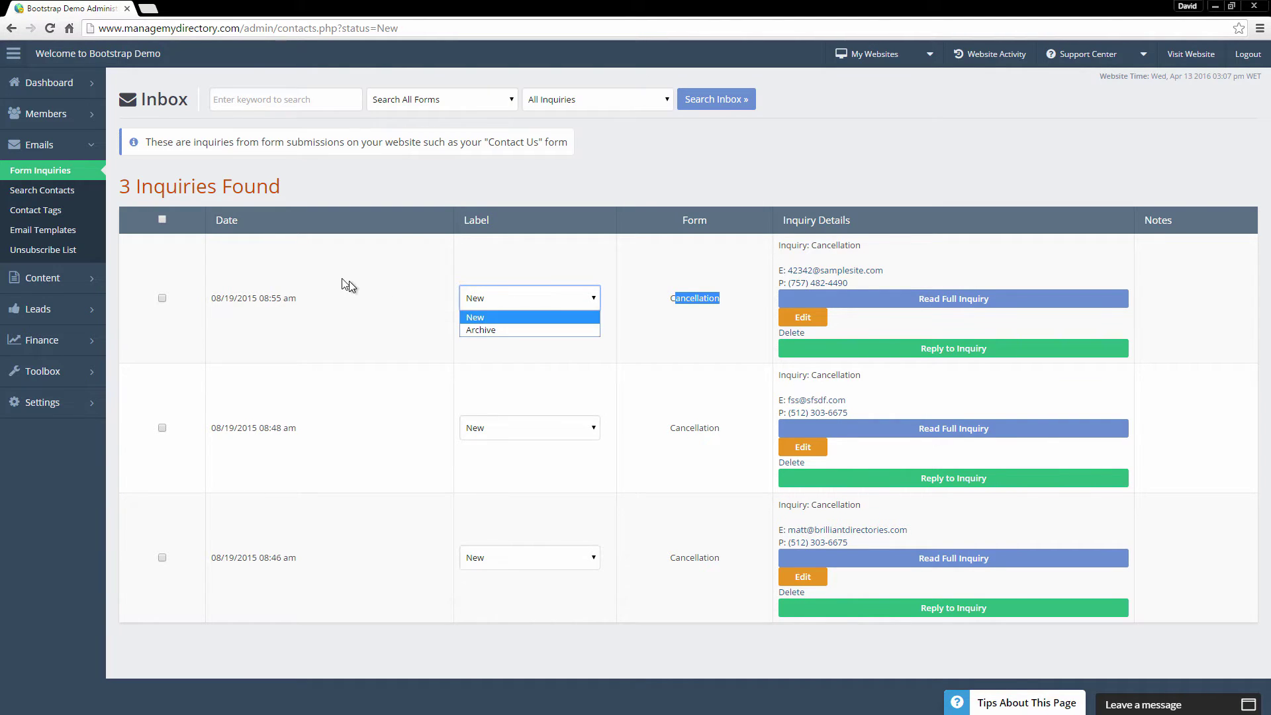
View the Search Contacts page and the Contact Tags page of the Emails section.
click(38, 192)
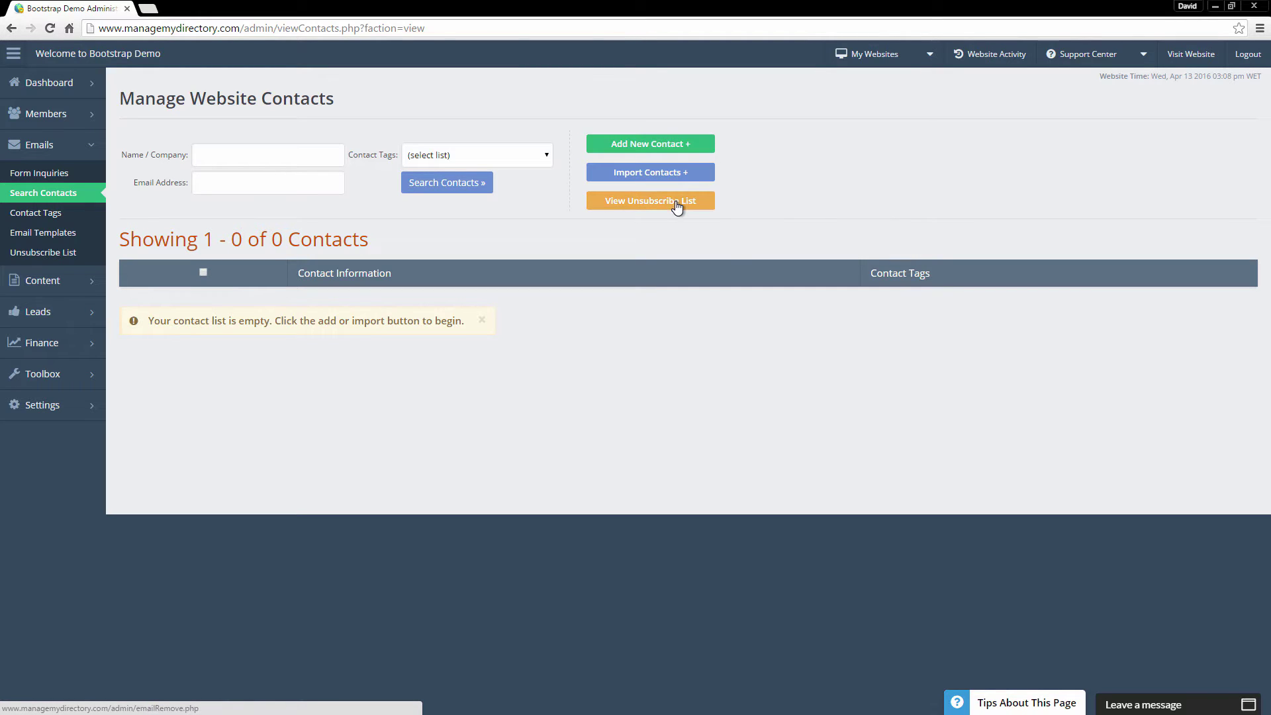
click(47, 215)
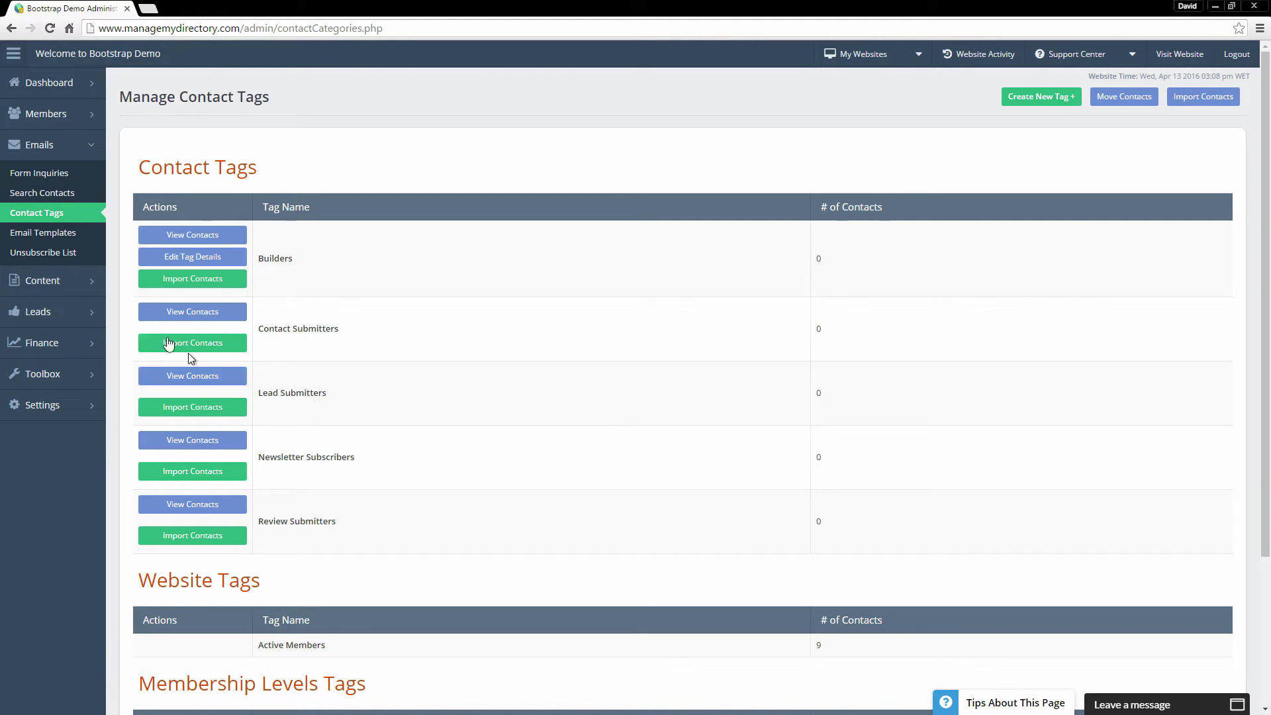
View the Email Templates list and the website's Unsubscribe List.
click(65, 237)
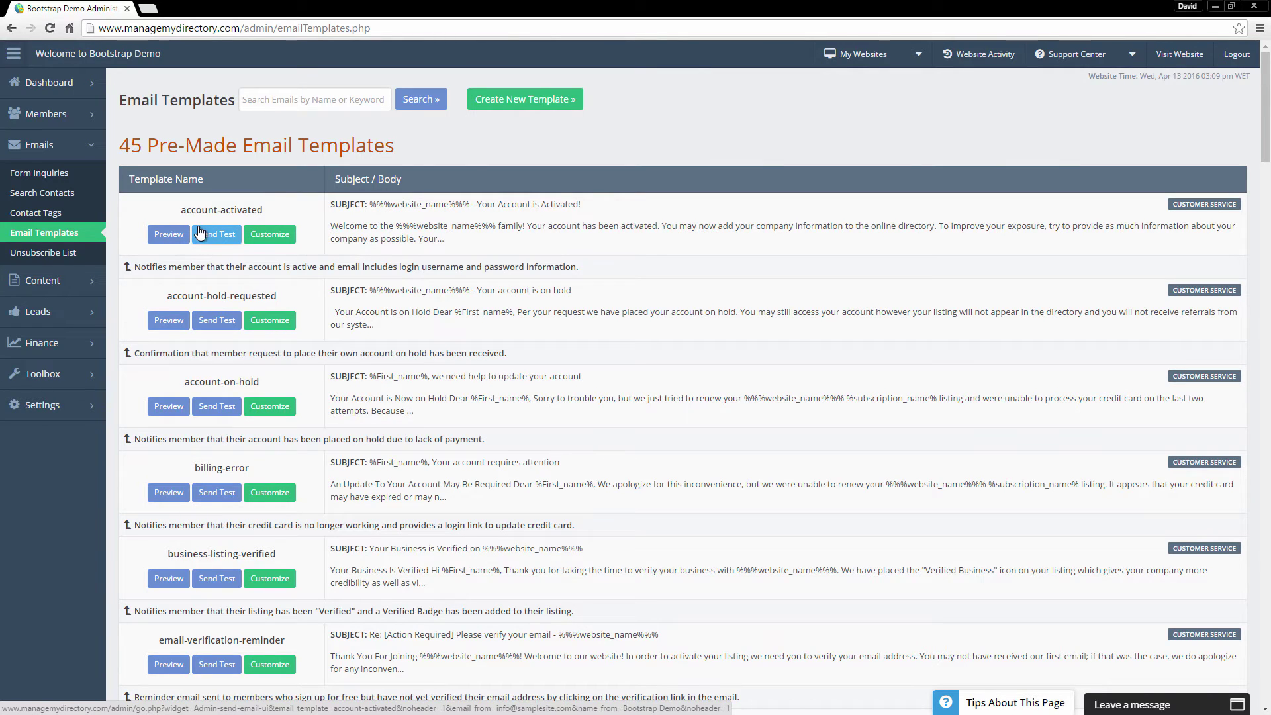
click(544, 108)
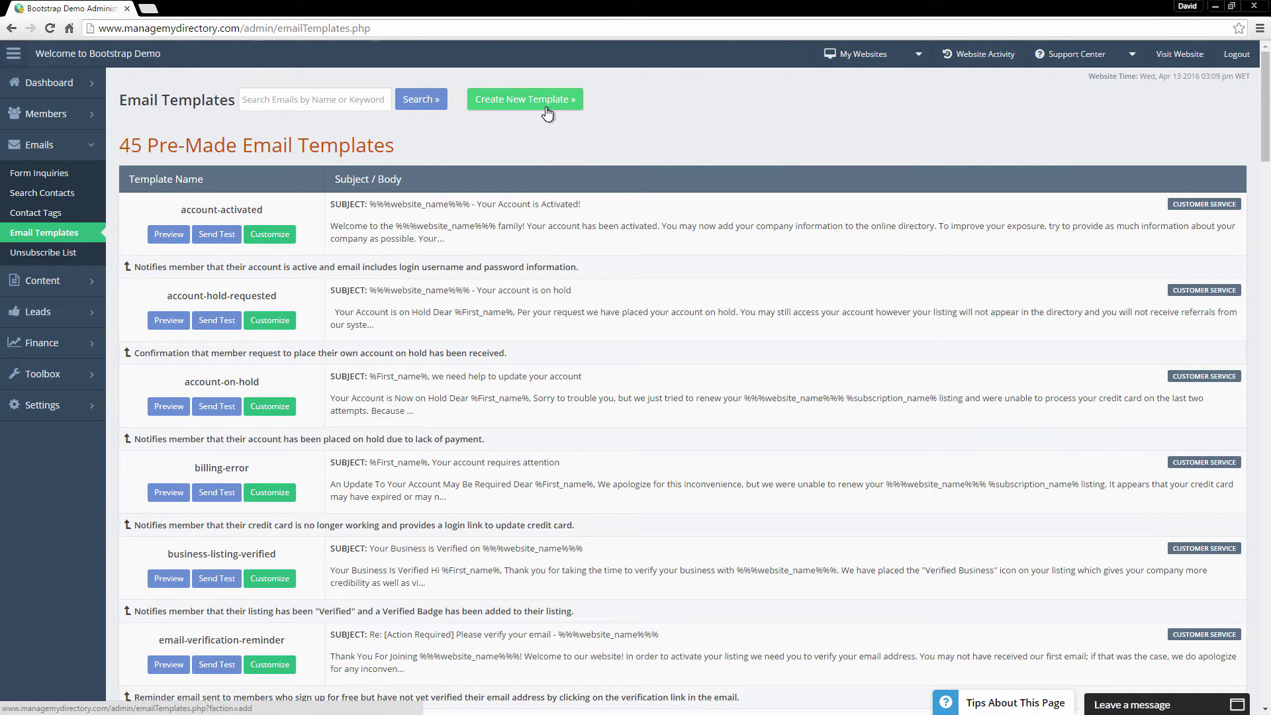
click(37, 251)
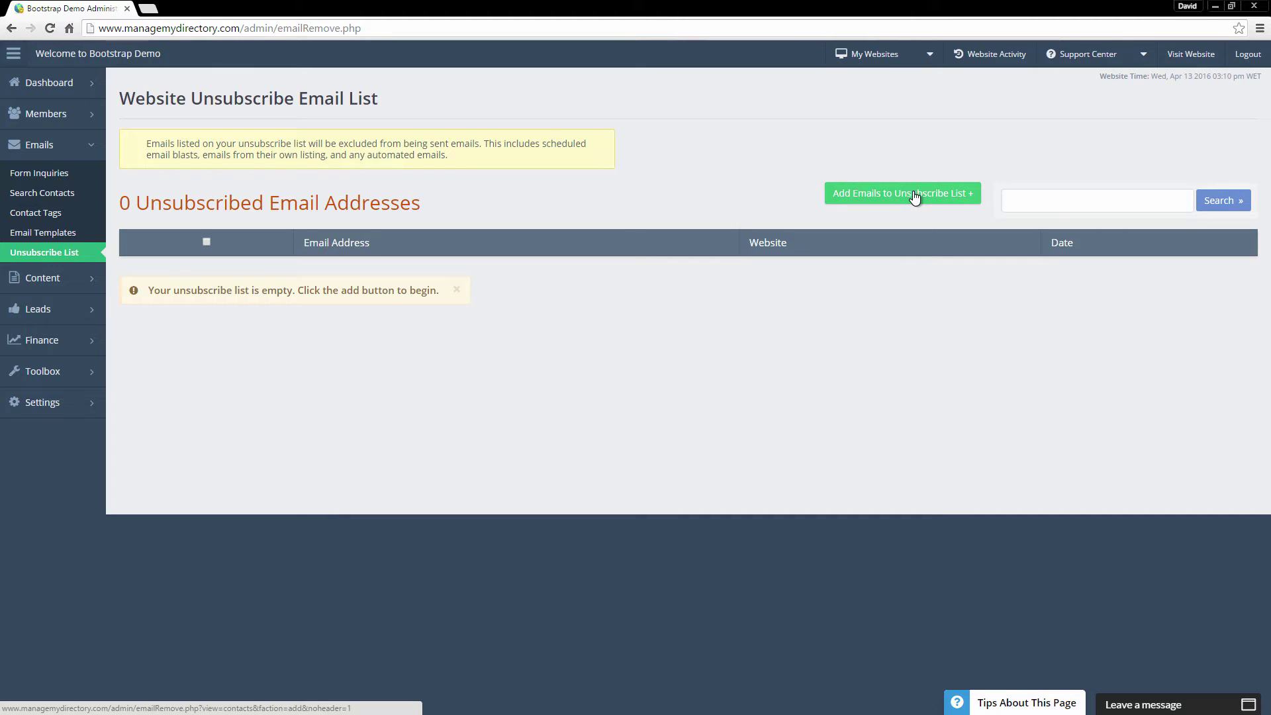
Open the Add New Page form and look at its title, subtitle and permalink fields.
mouse_move(58, 288)
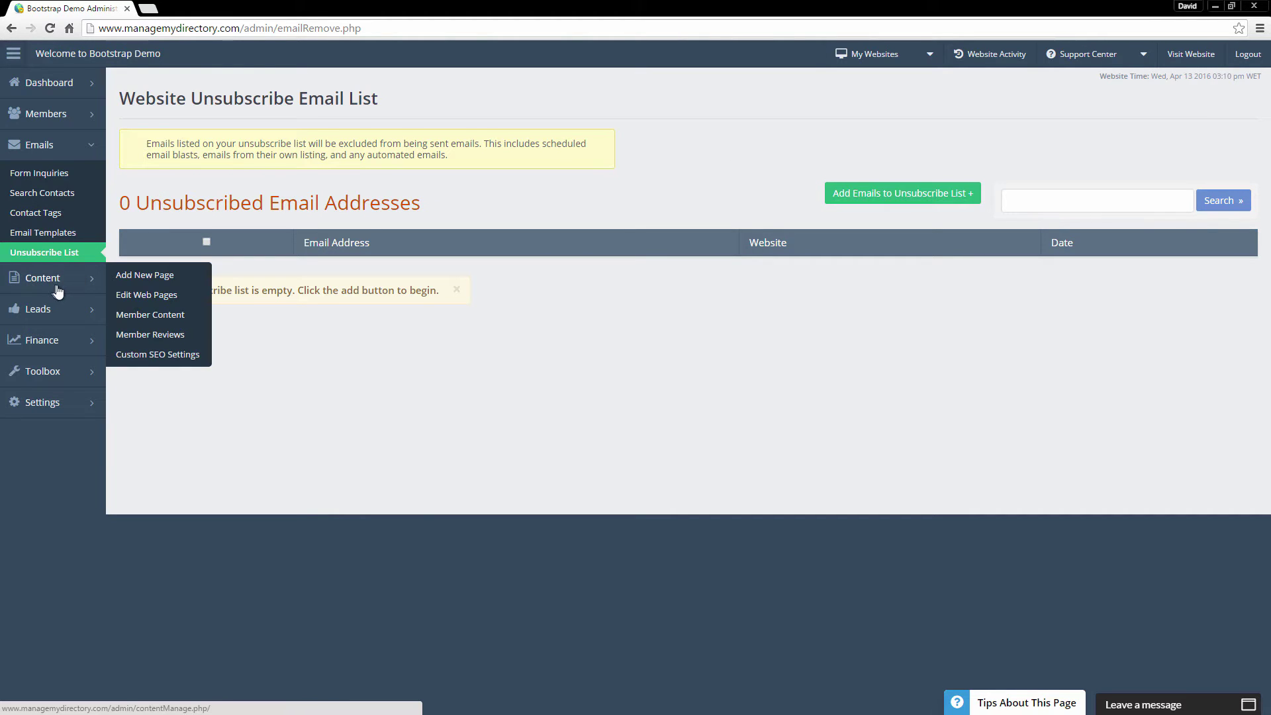
click(162, 282)
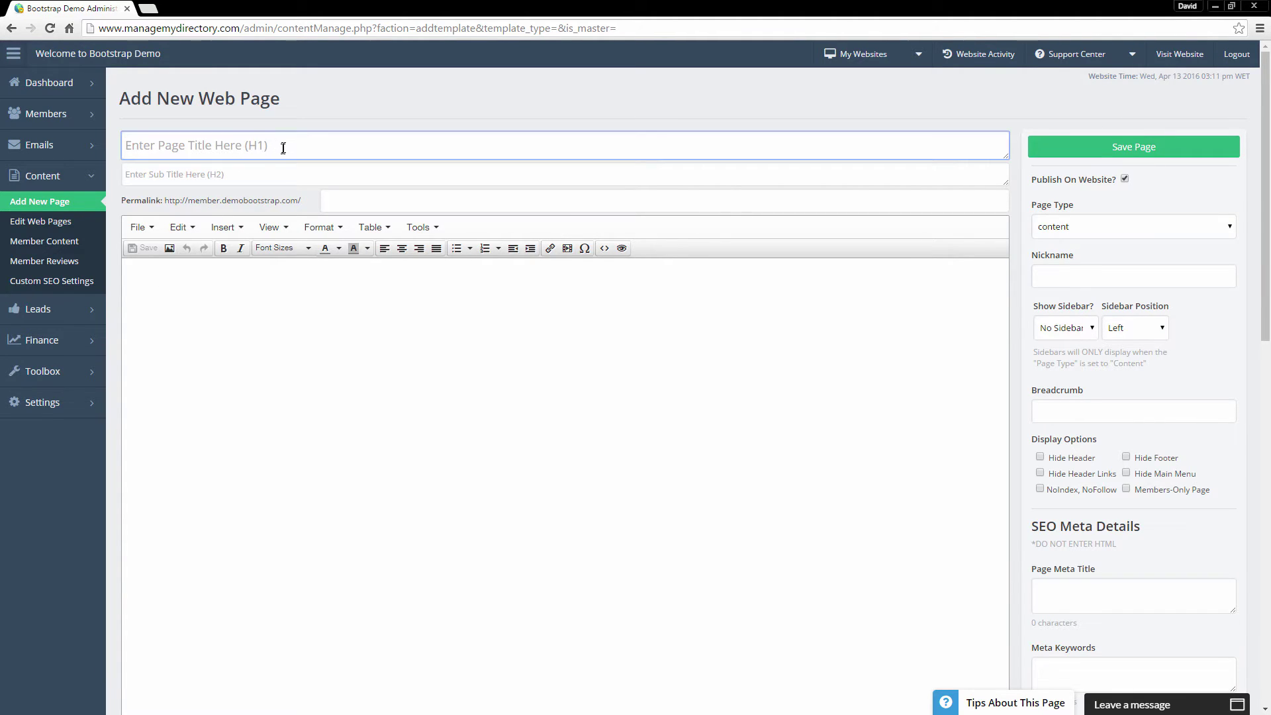
click(247, 175)
click(392, 202)
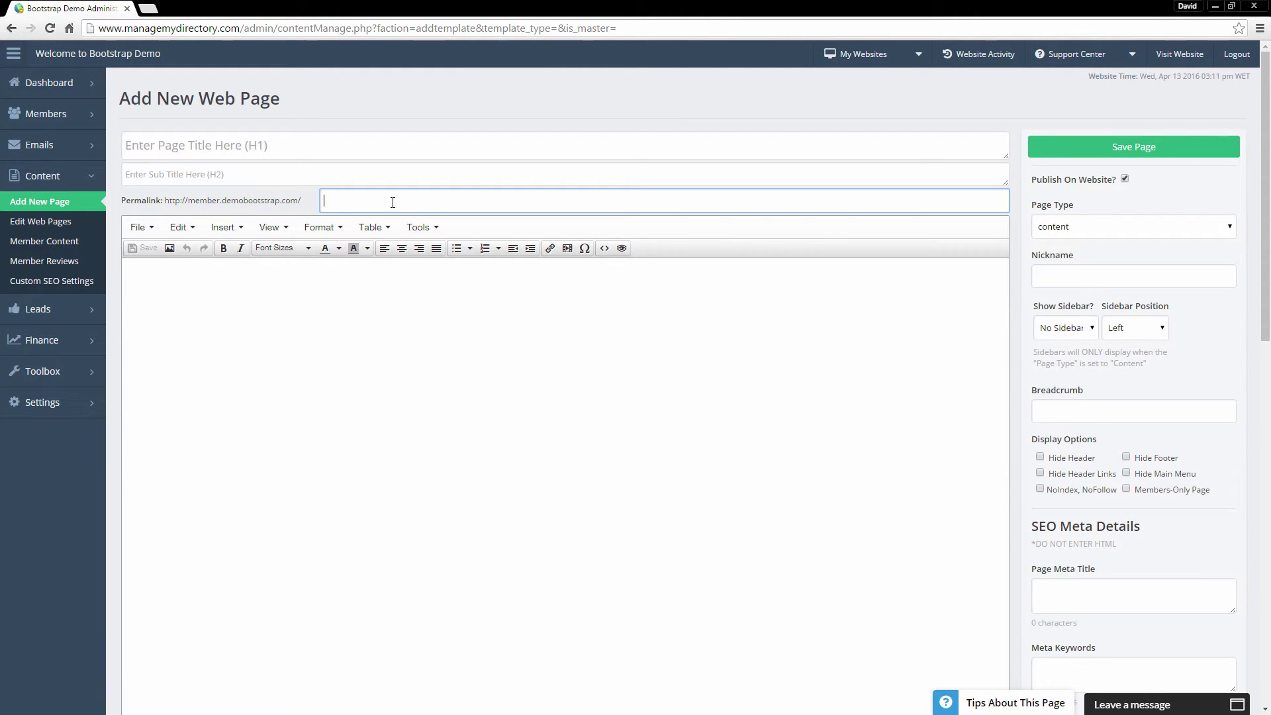
Inspect the new page's content editor and its HTML source code view, closing it without adding code.
click(139, 265)
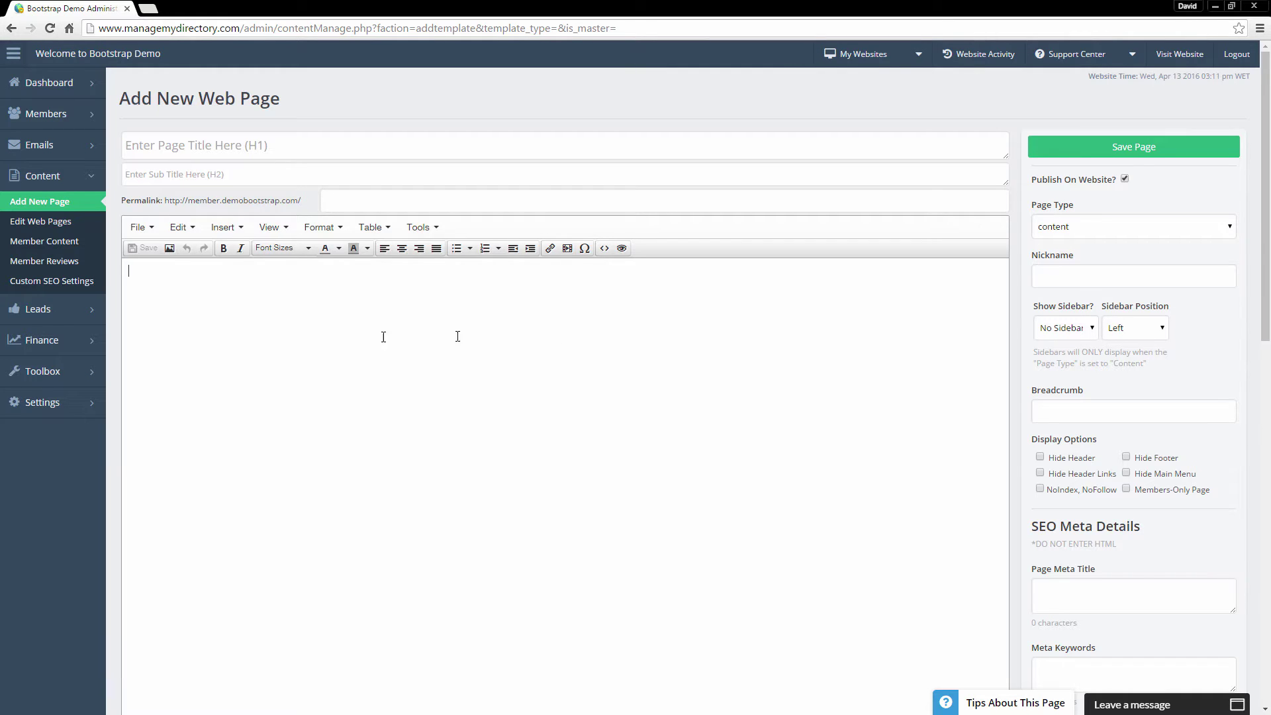
click(605, 249)
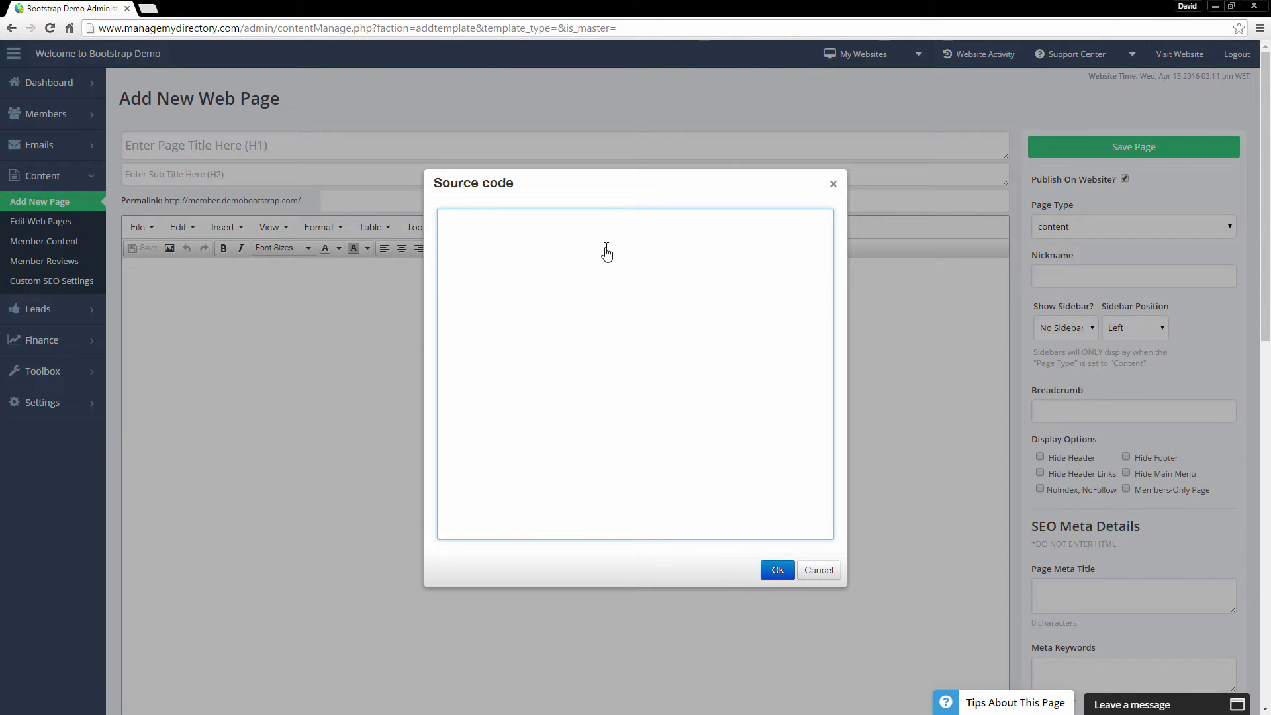
click(833, 184)
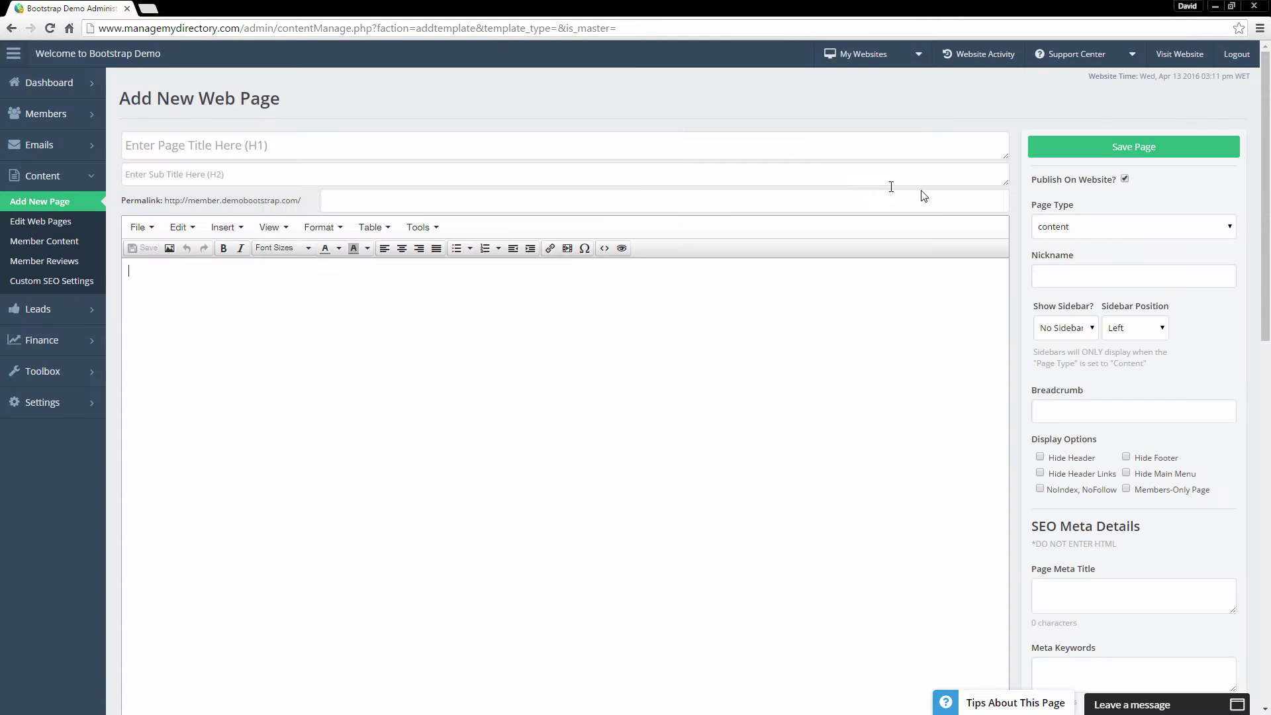
Examine the new page's SEO meta, social media sharing, page-level CSS and head tag fields.
scroll(1149, 456, down, 2)
scroll(1149, 455, down, 2)
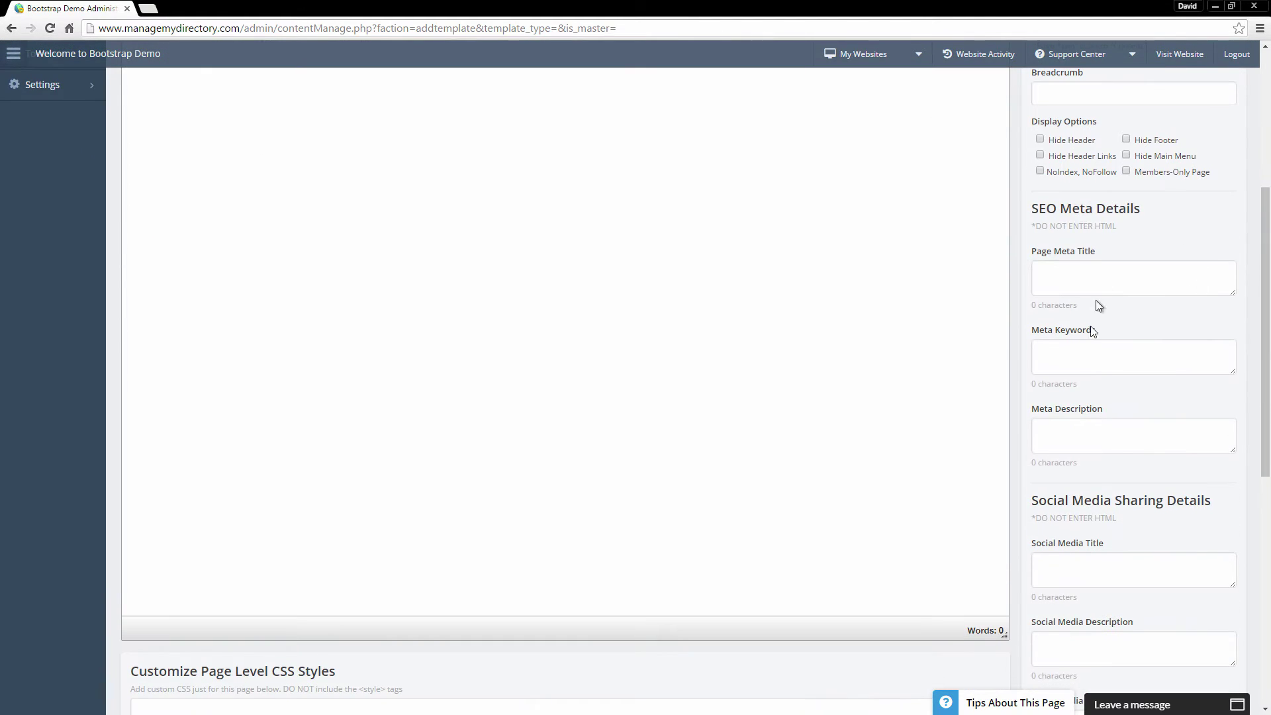
scroll(1095, 300, down, 3)
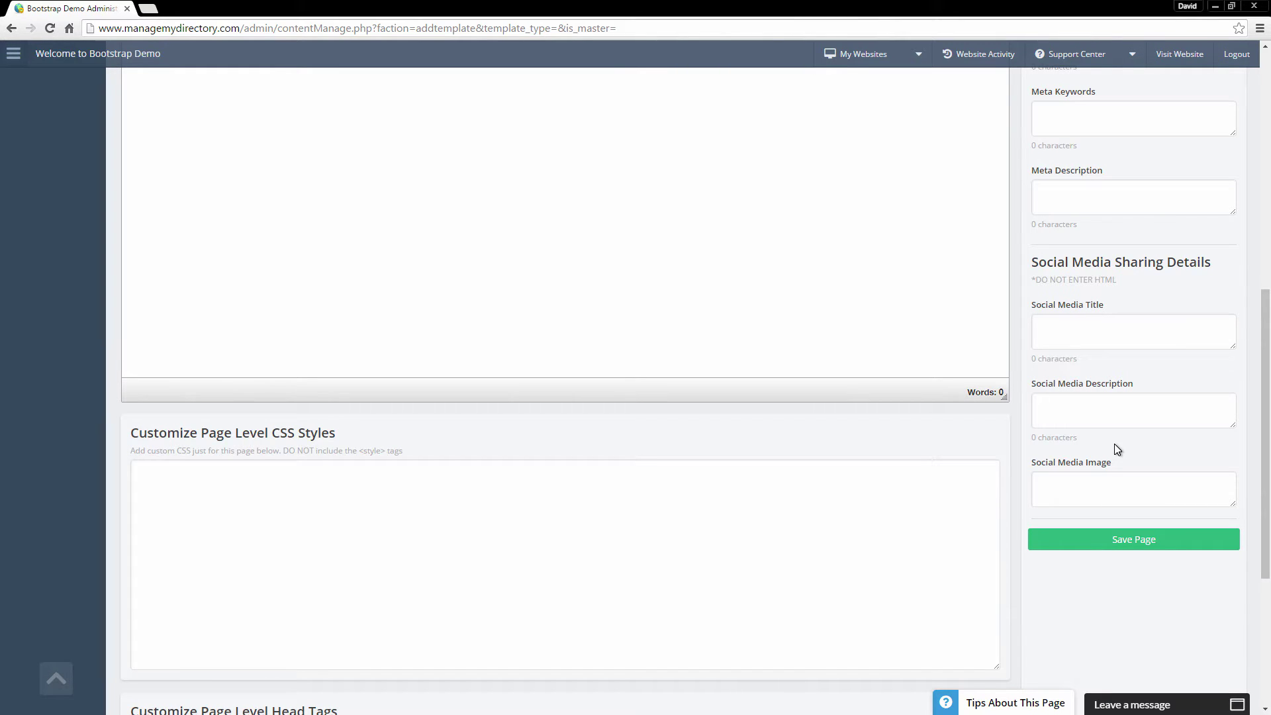
scroll(1114, 443, down, 1)
click(188, 434)
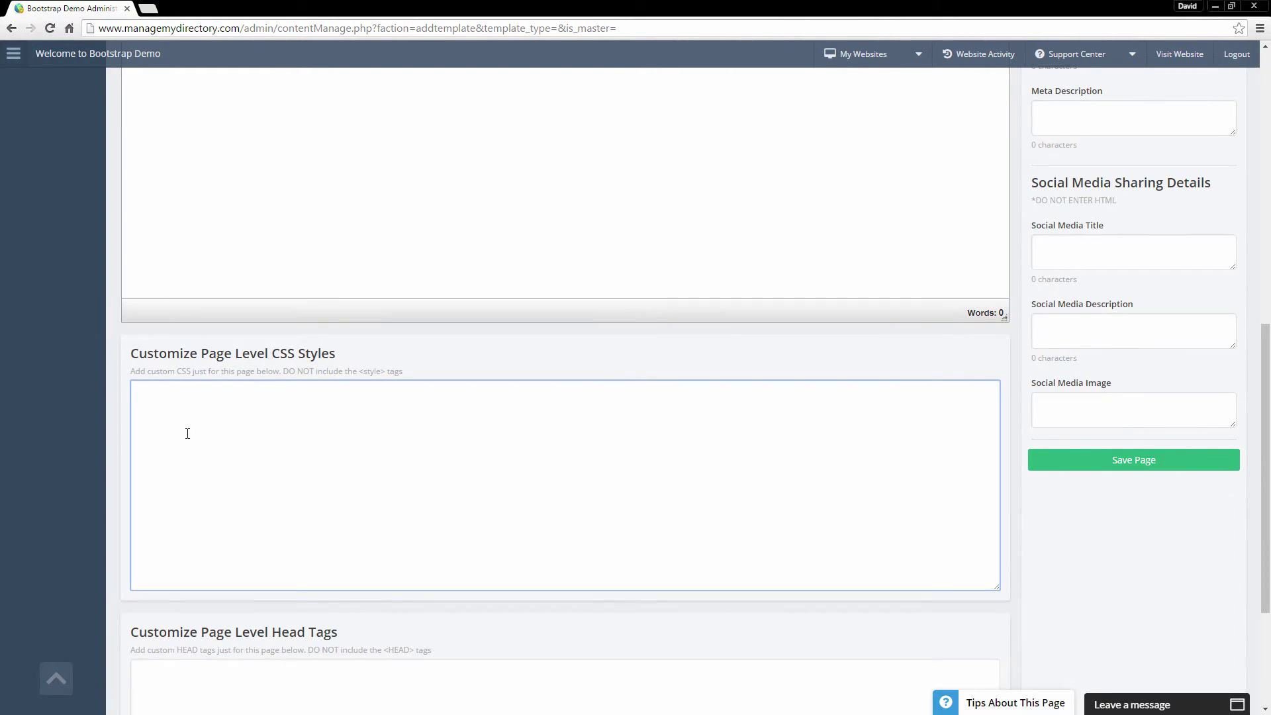
scroll(187, 433, down, 2)
click(289, 550)
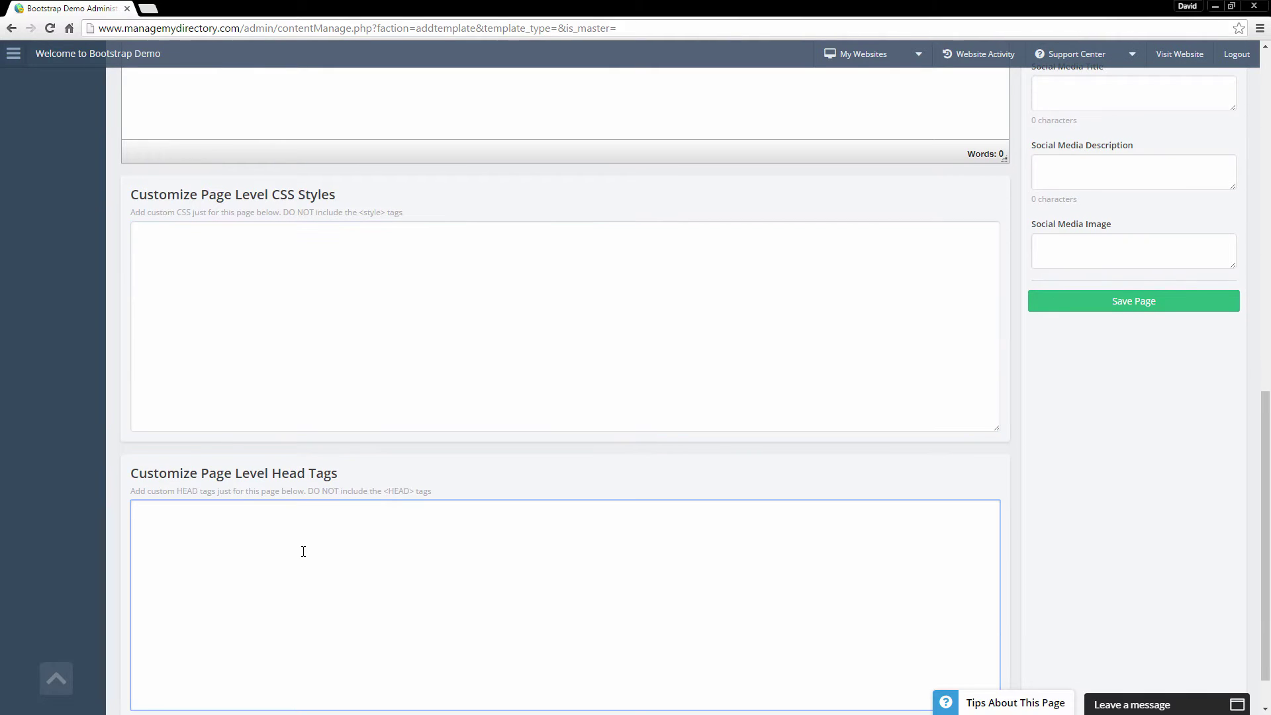
scroll(303, 549, up, 10)
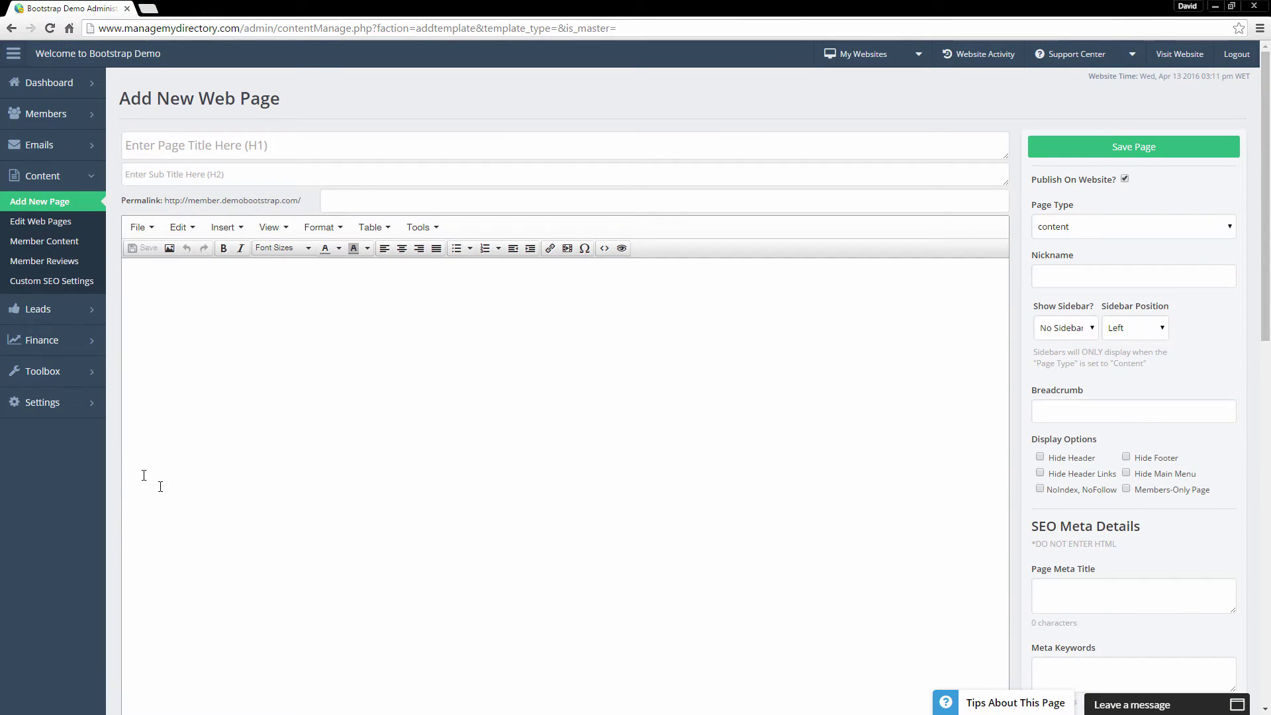
Open the Edit Web Pages list and look through the existing pages and their permalinks.
click(44, 222)
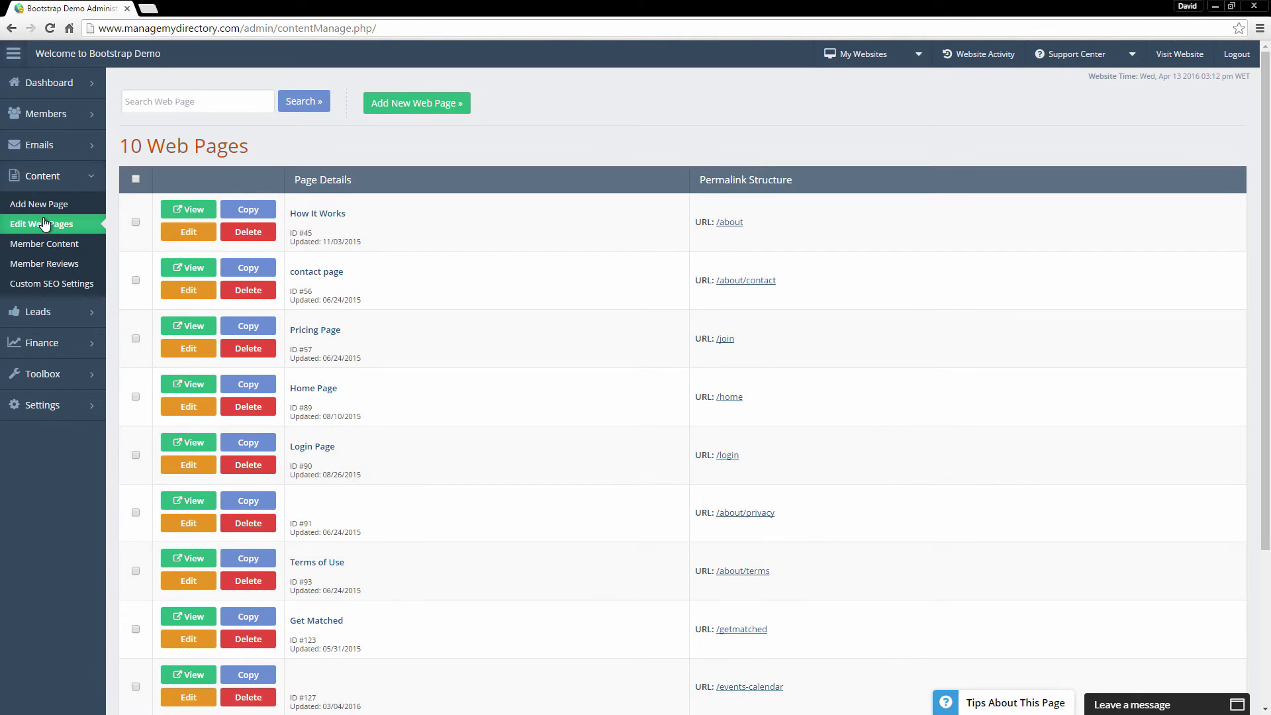
scroll(337, 406, down, 3)
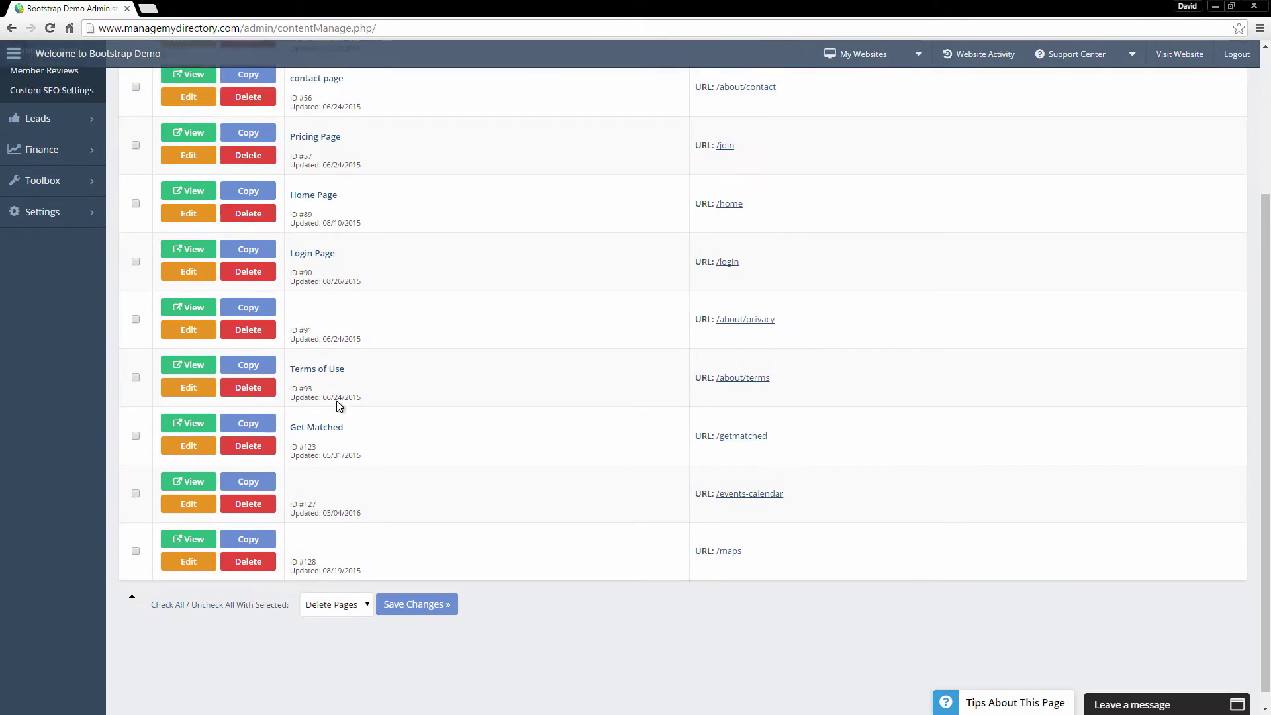
scroll(337, 438, up, 3)
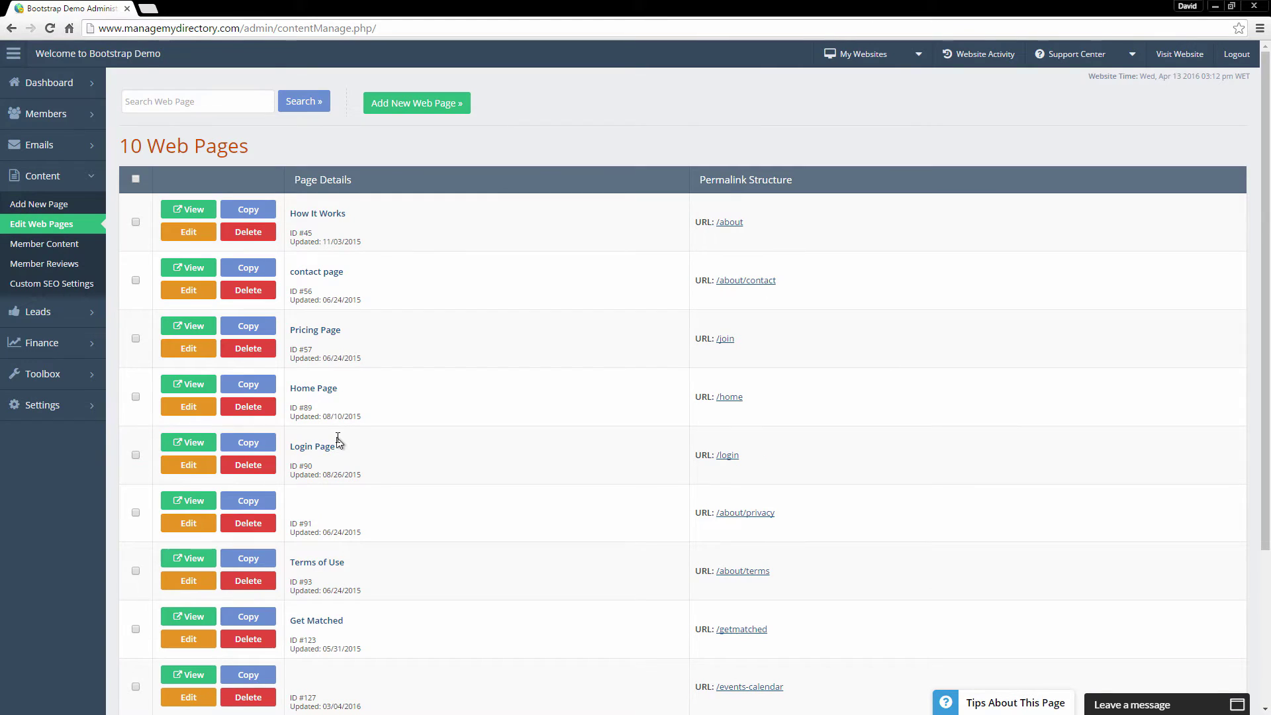
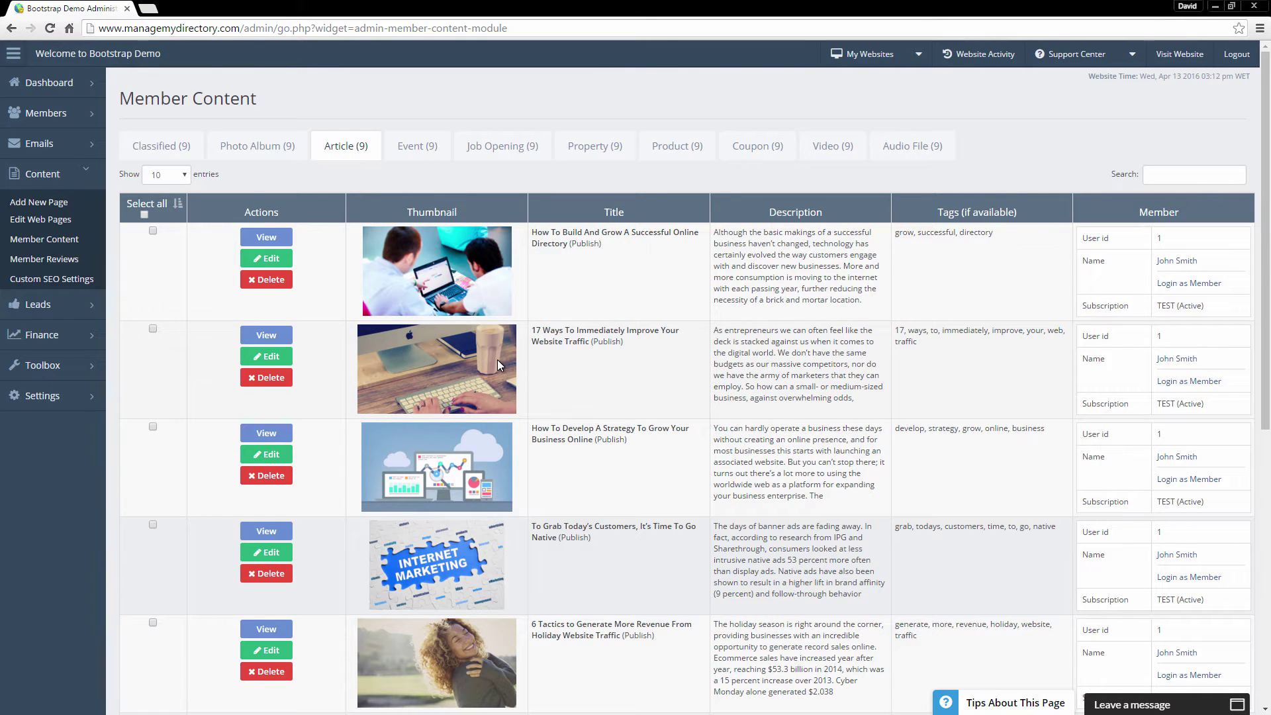
Open Member Reviews and highlight the title and body text of the Pet Food Express review.
click(73, 260)
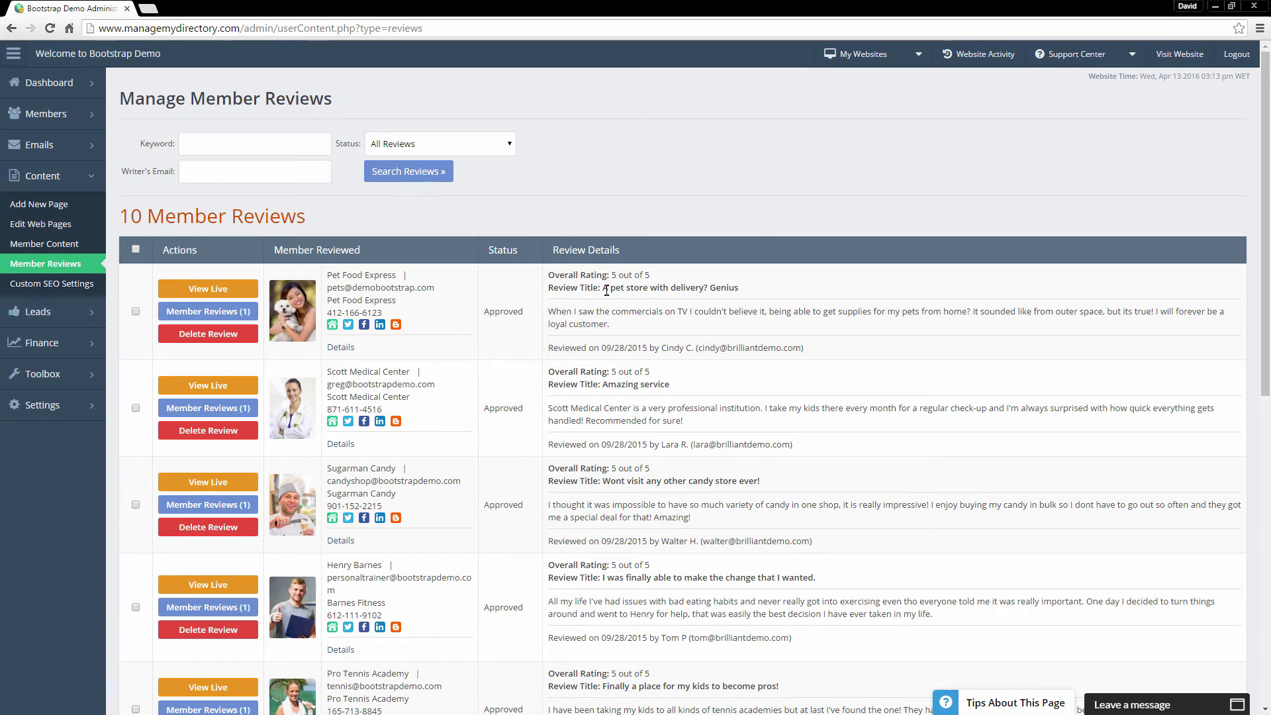
drag(603, 288, 856, 298)
drag(639, 324, 548, 309)
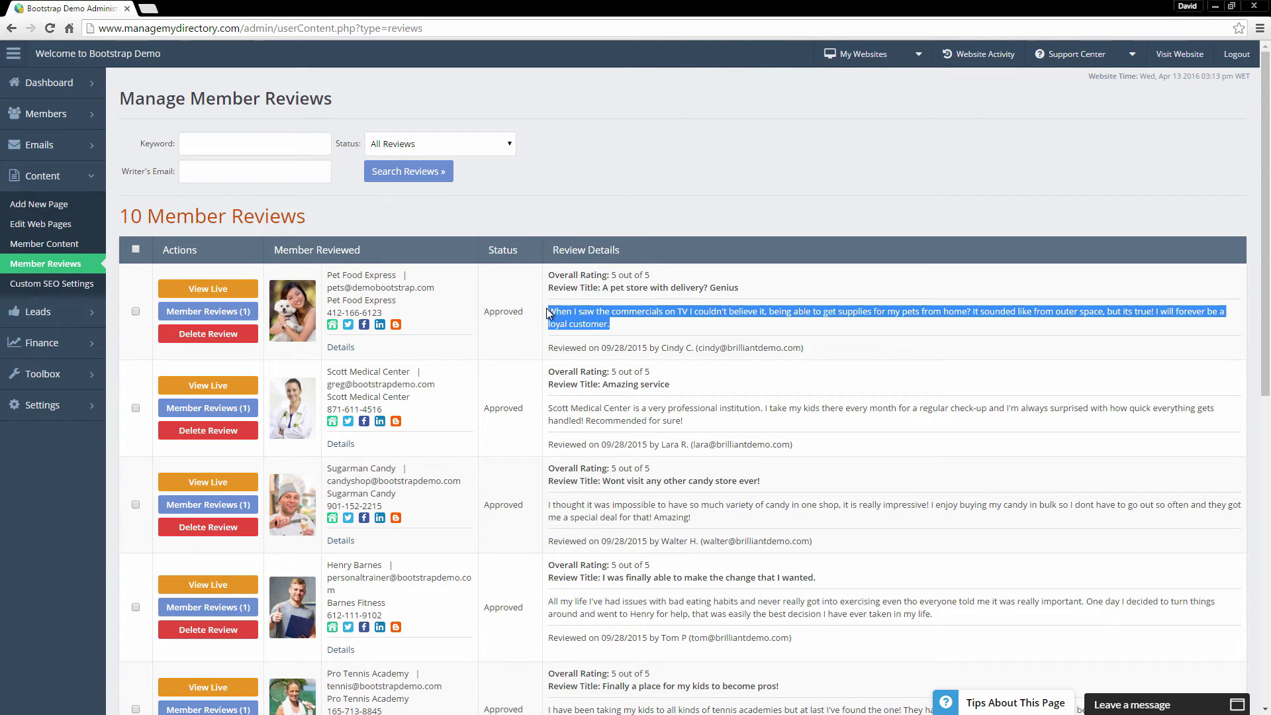
Highlight the reviewer's email on the Pet Food Express review, and open the Custom SEO Settings list.
drag(618, 348, 761, 343)
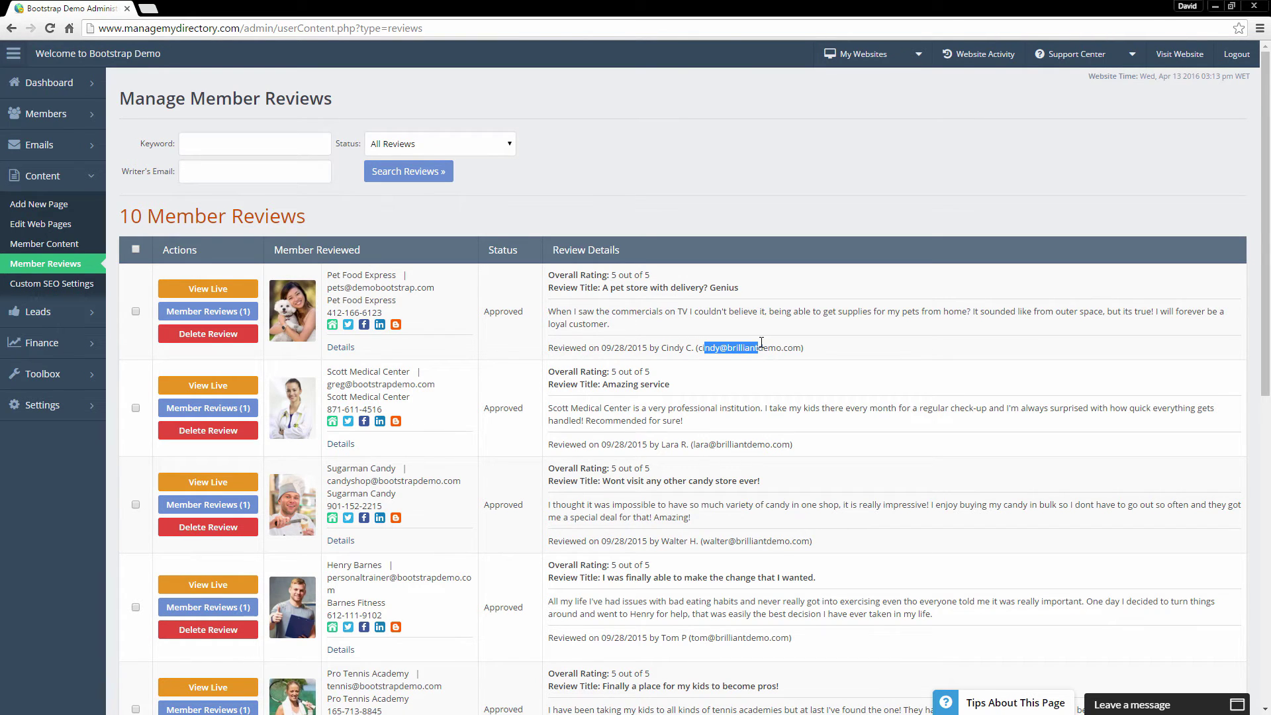
click(761, 343)
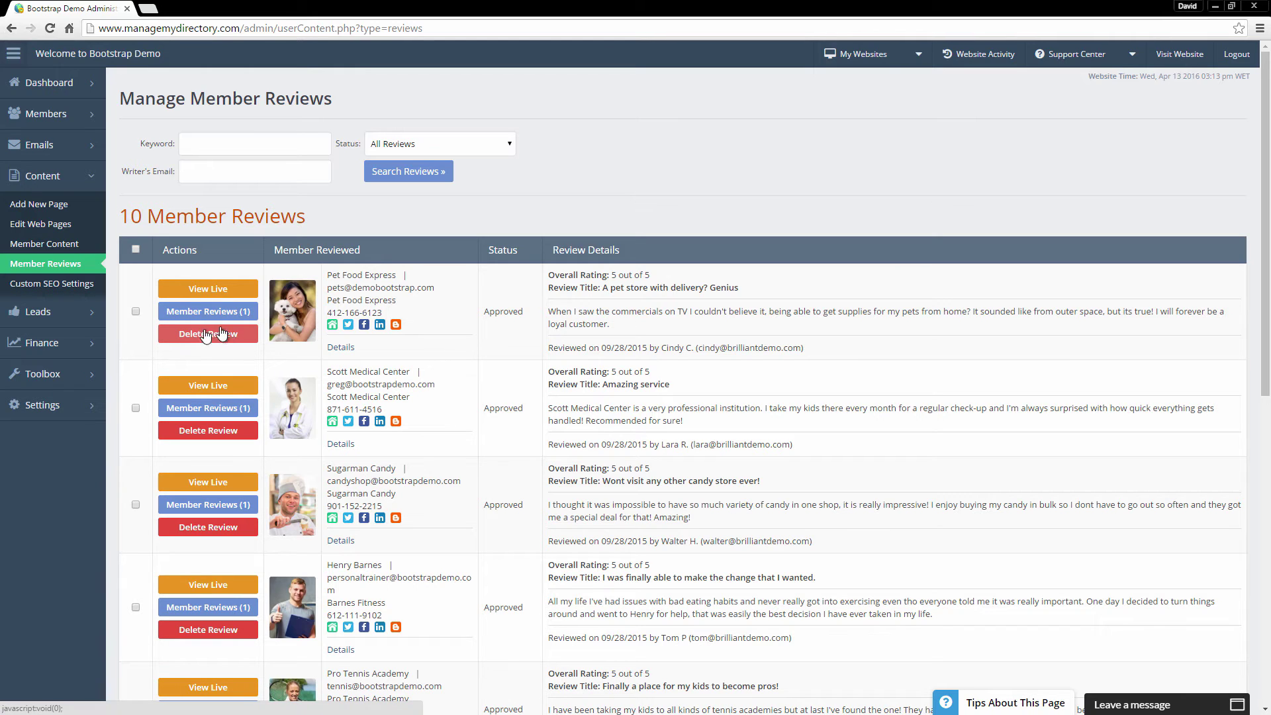
click(57, 286)
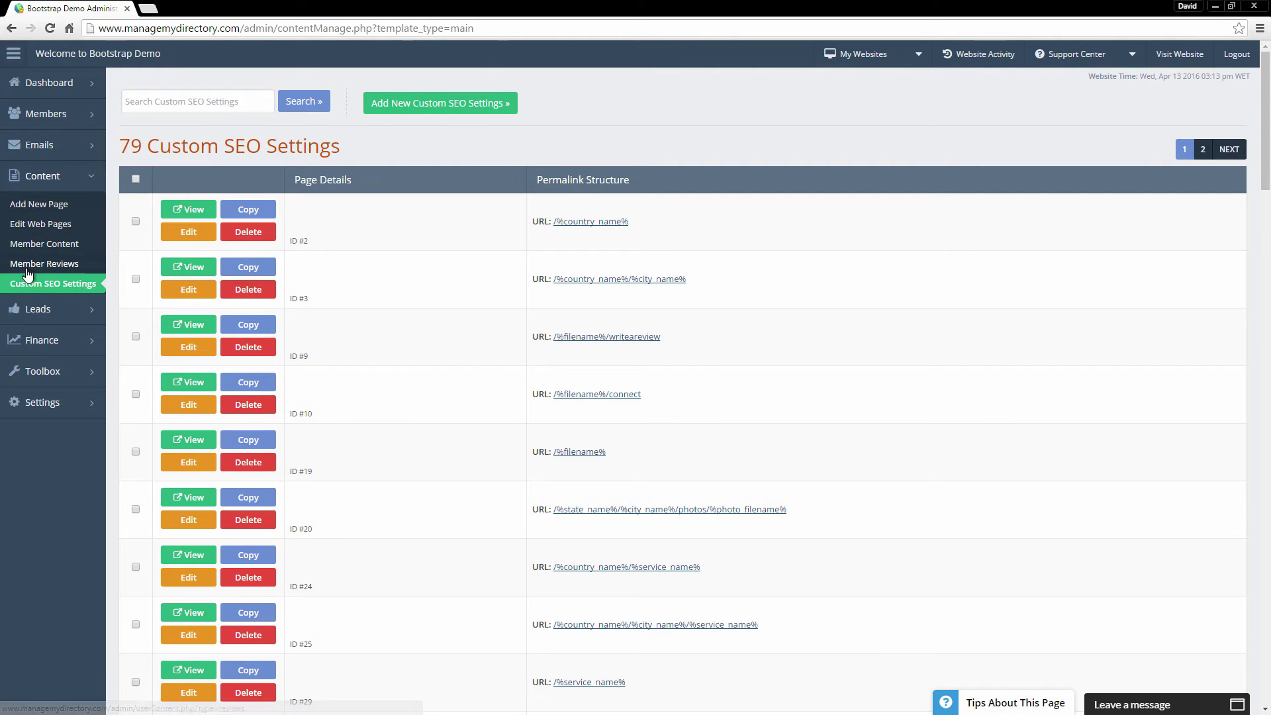
View the website leads by status, going through New, Follow Up, Matched and Closed Leads.
mouse_move(72, 309)
click(130, 307)
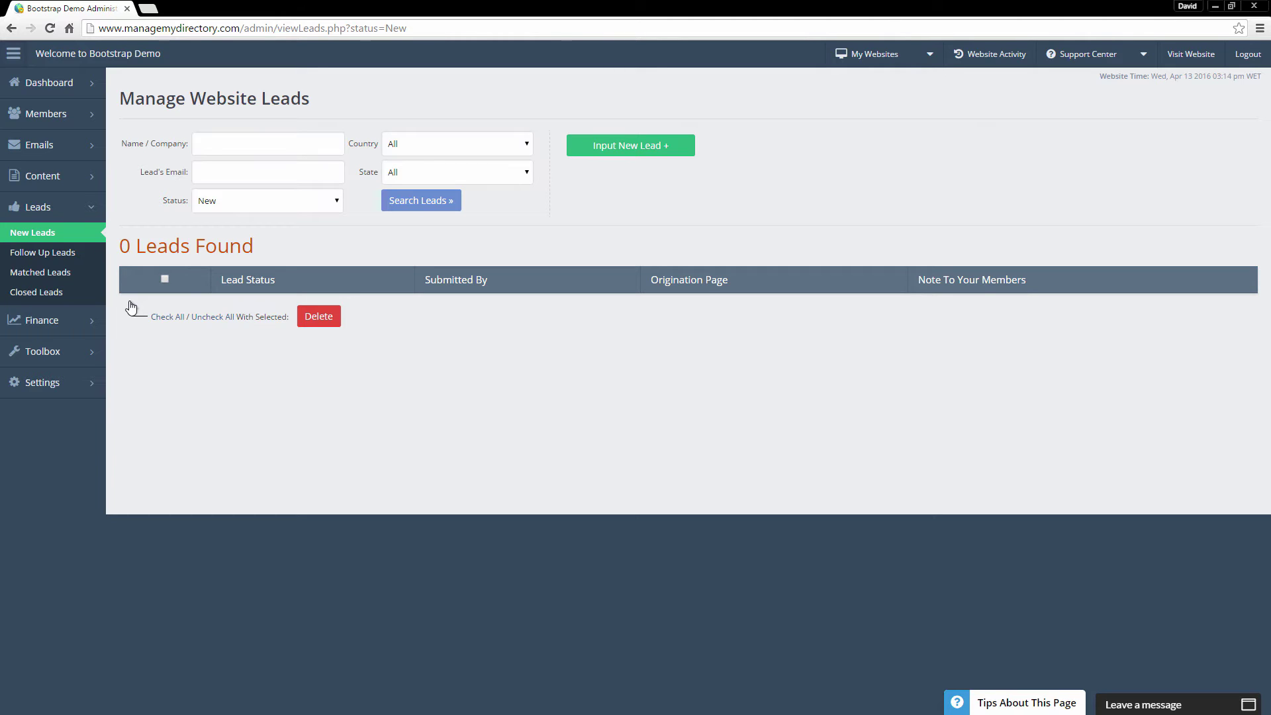
click(76, 255)
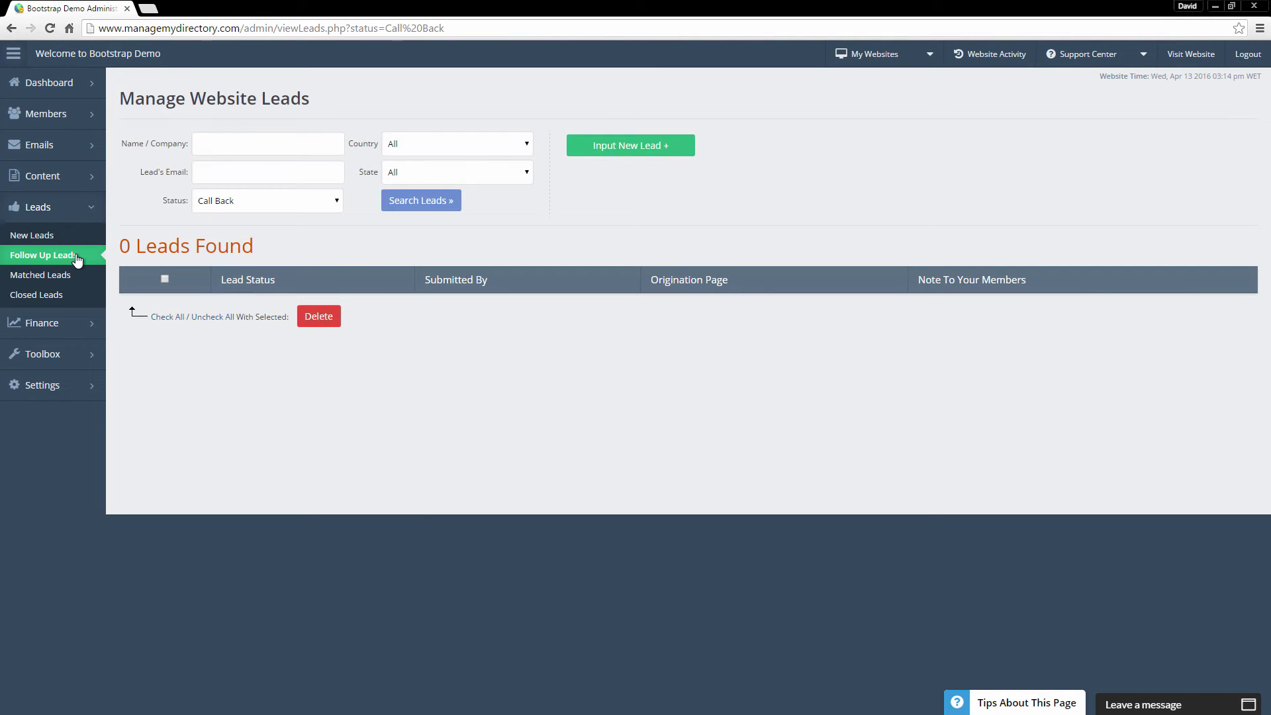
click(76, 280)
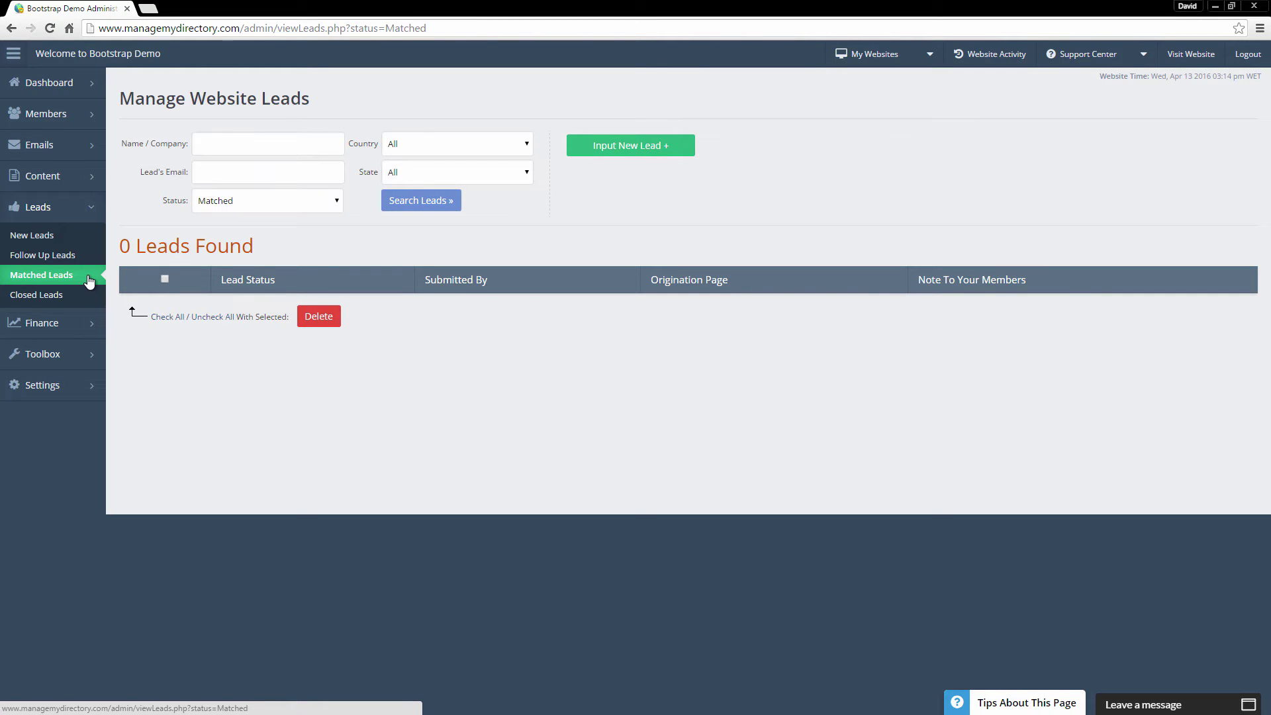
click(71, 297)
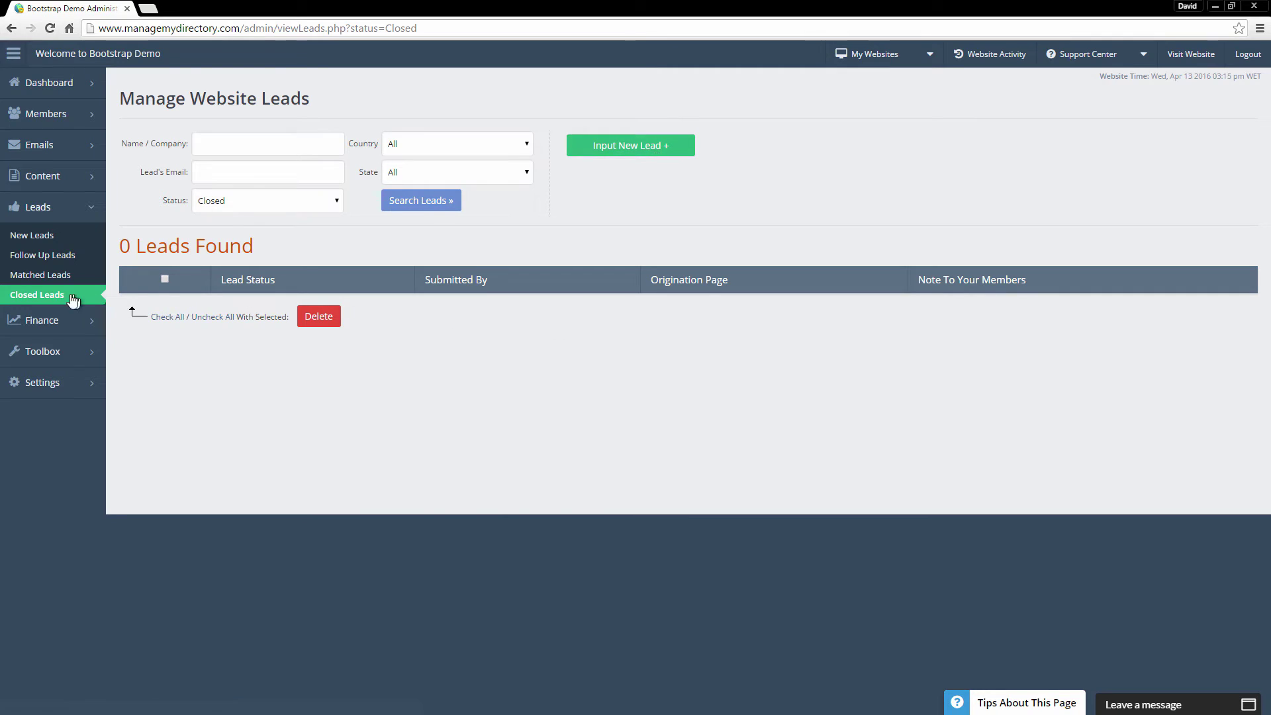
View the Finance section's Payment Gateways page and look through the banner ad widgets under Manage Banner Ads.
mouse_move(63, 317)
click(164, 337)
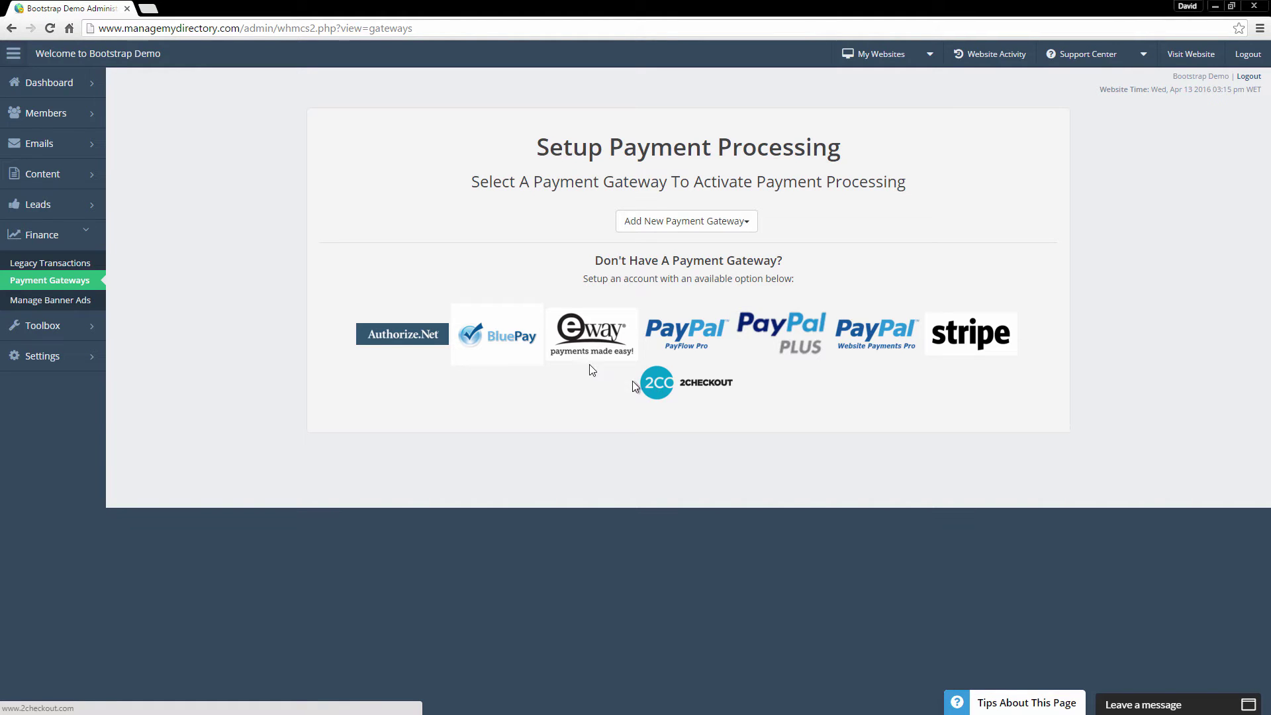
click(84, 311)
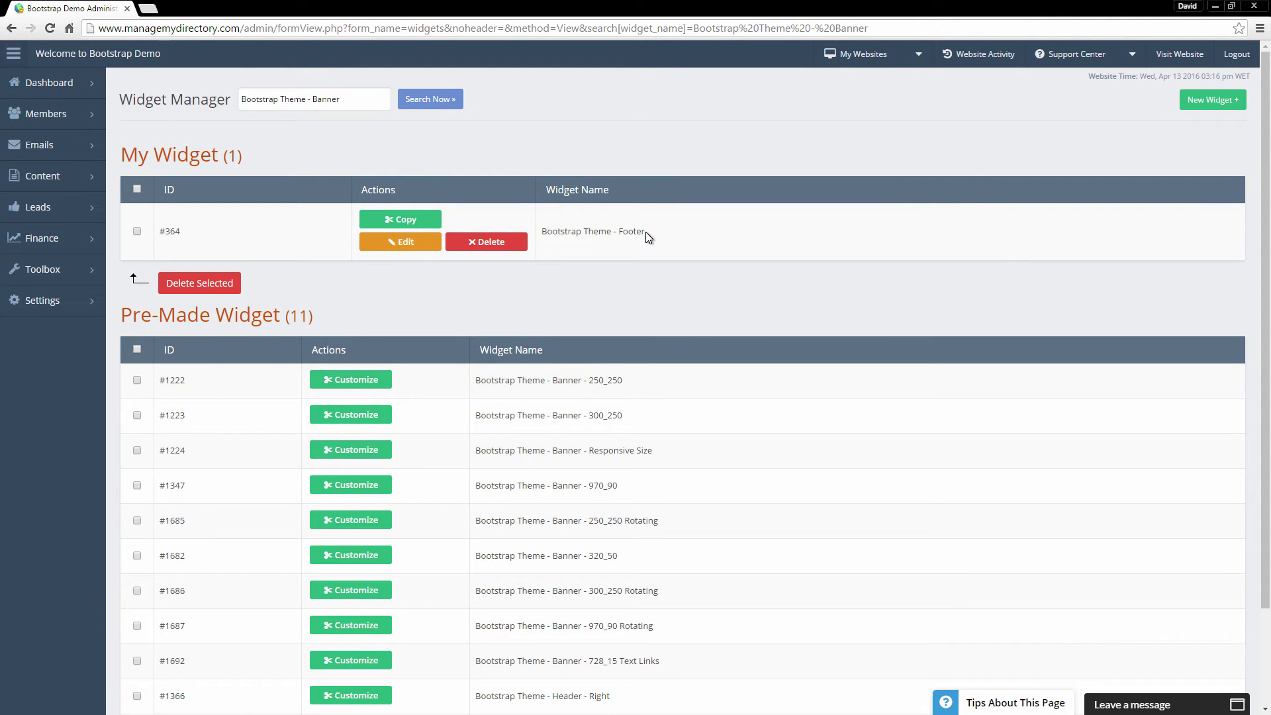
scroll(645, 231, down, 3)
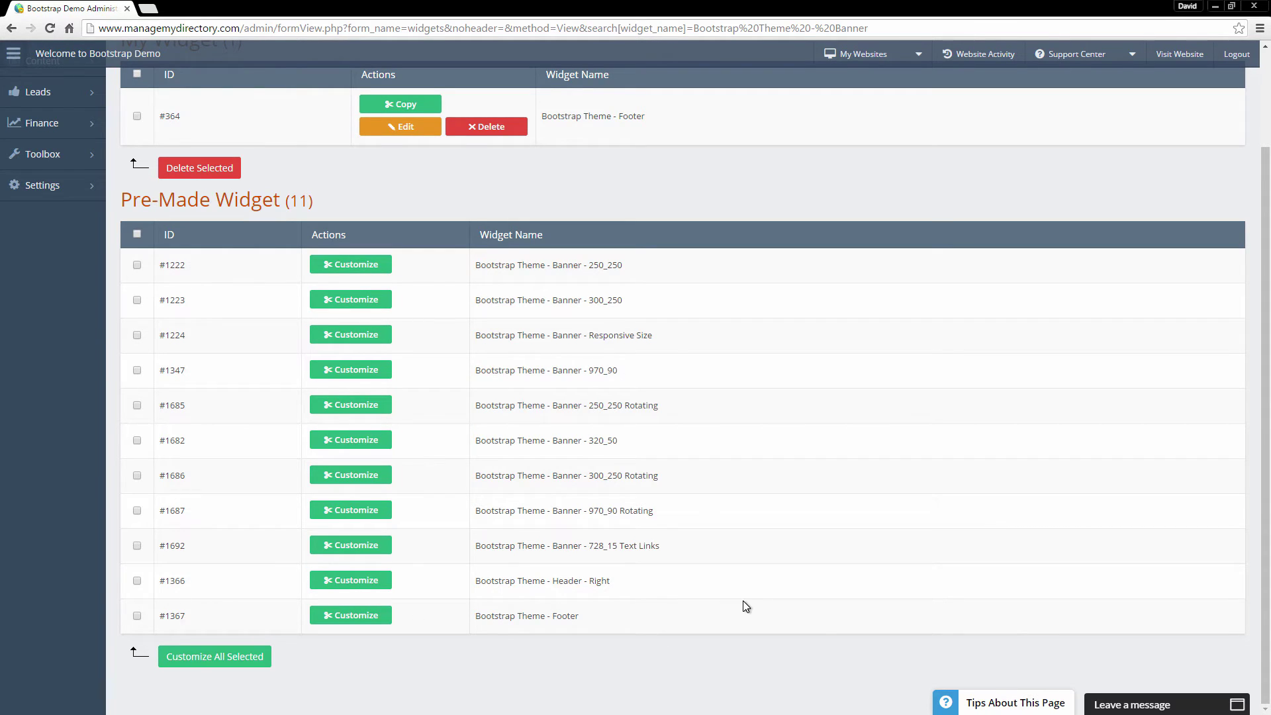
scroll(744, 600, up, 3)
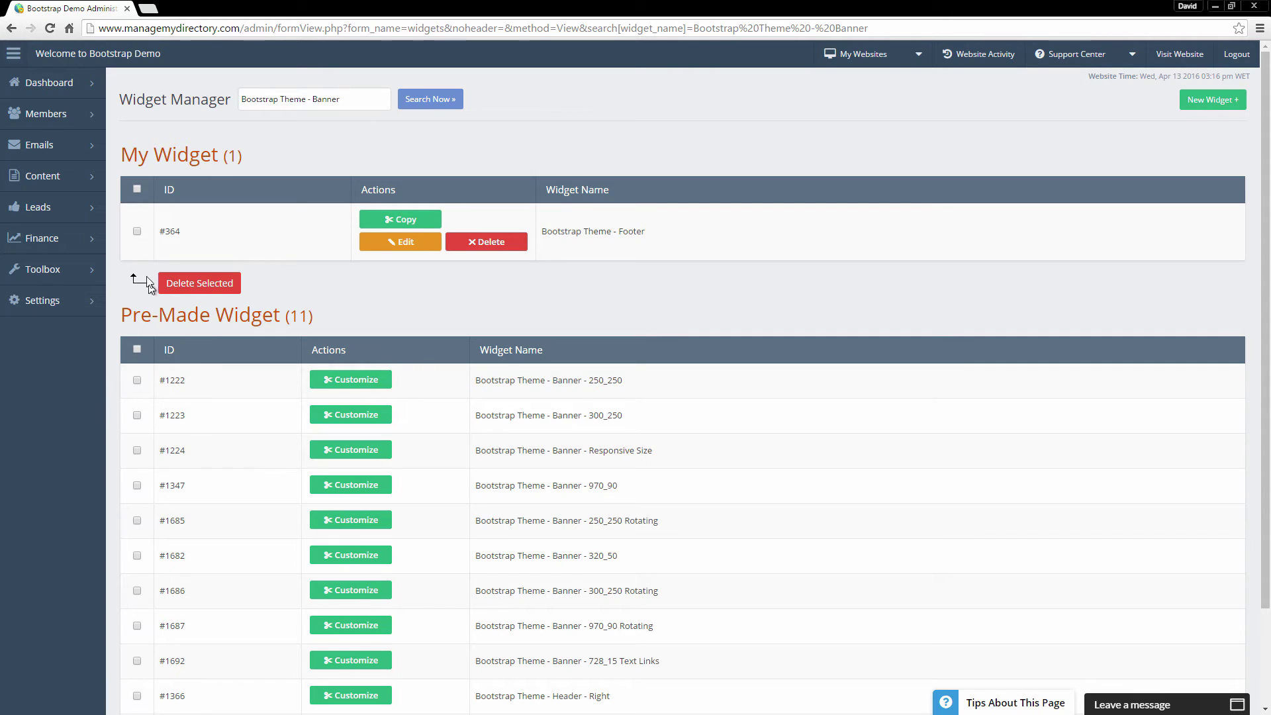
Open the full Widget Manager from the Toolbox to view the custom and pre-made widgets.
mouse_move(102, 276)
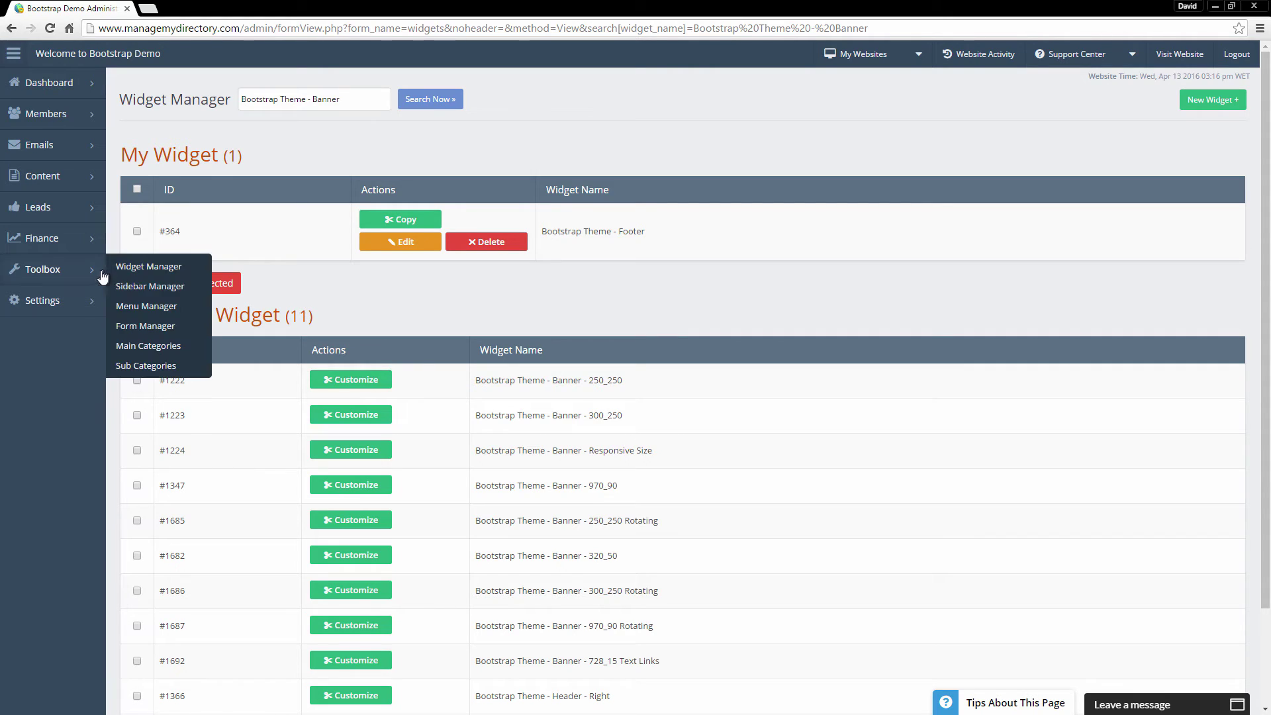
click(142, 268)
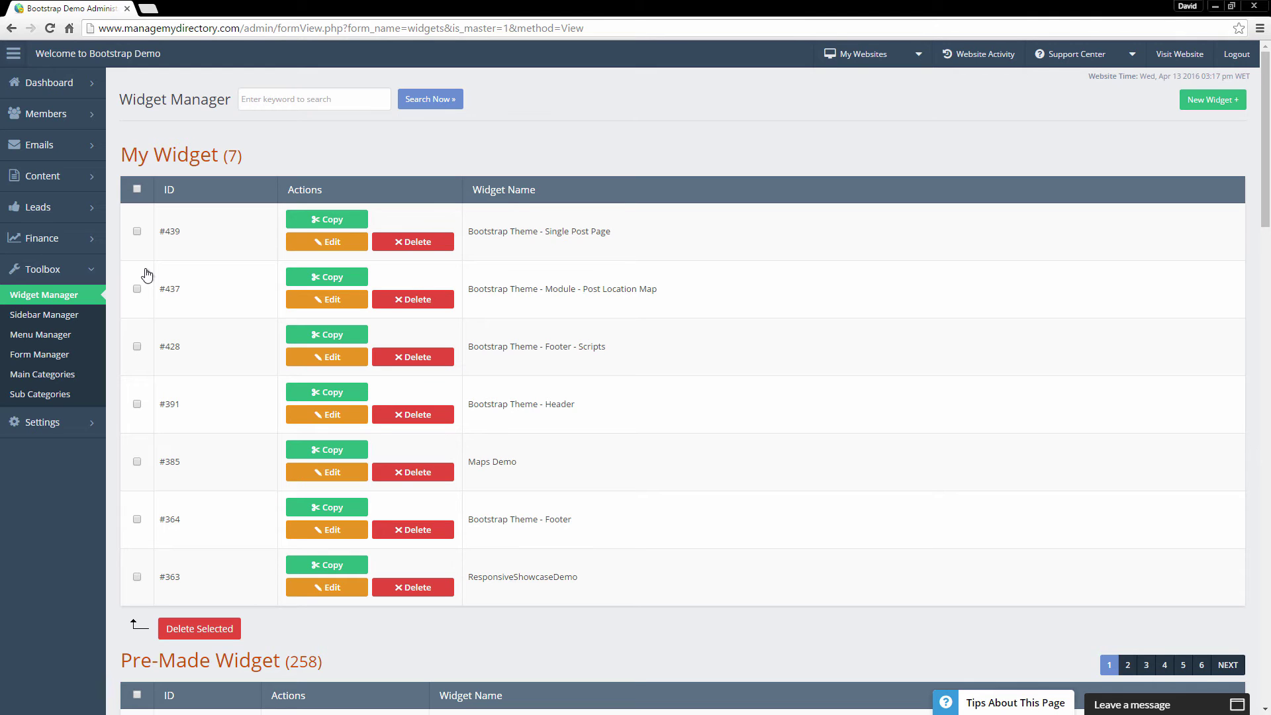
Open the Classified Search Result sidebar in the Sidebar Manager and try reordering its Member Join Offer widget.
click(52, 316)
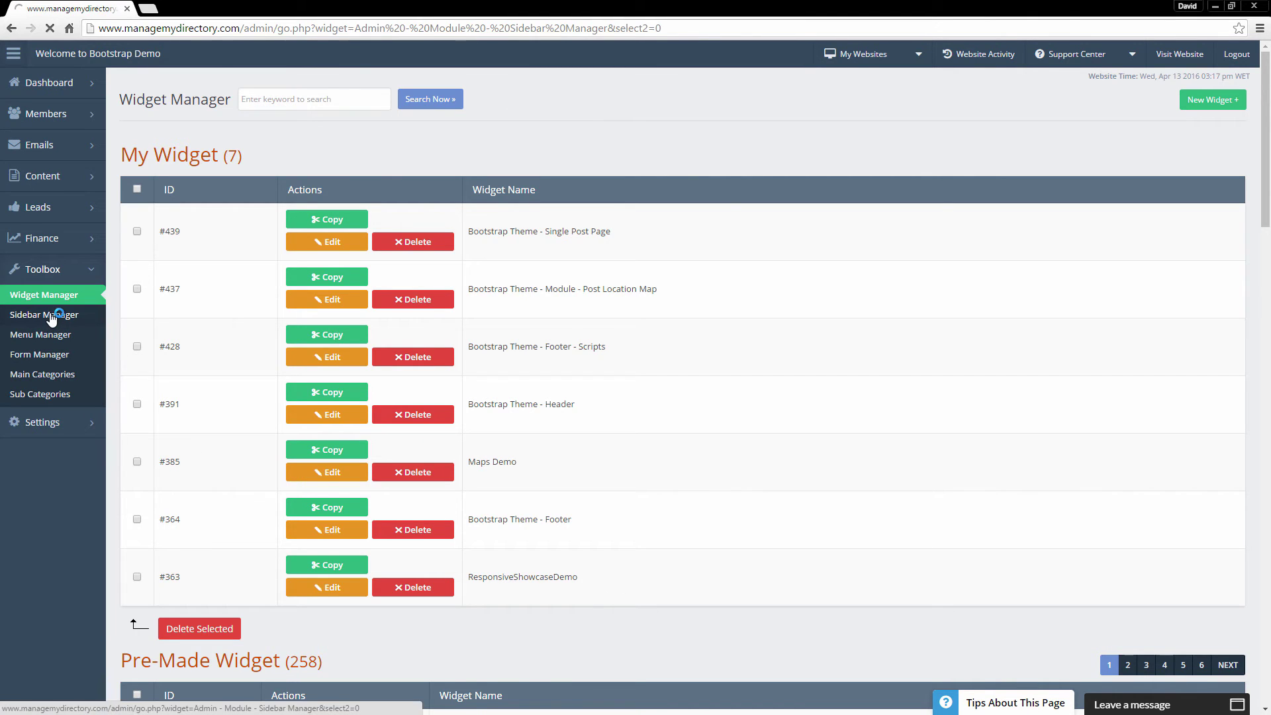
click(613, 203)
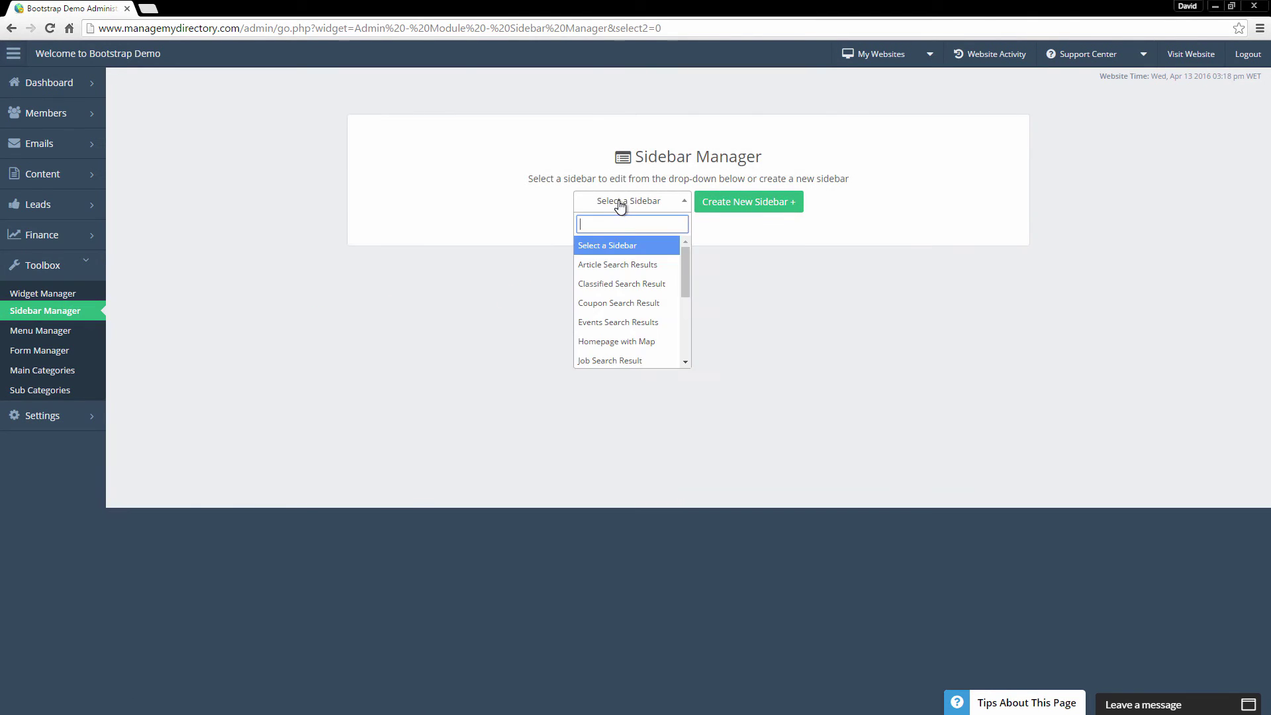
click(623, 284)
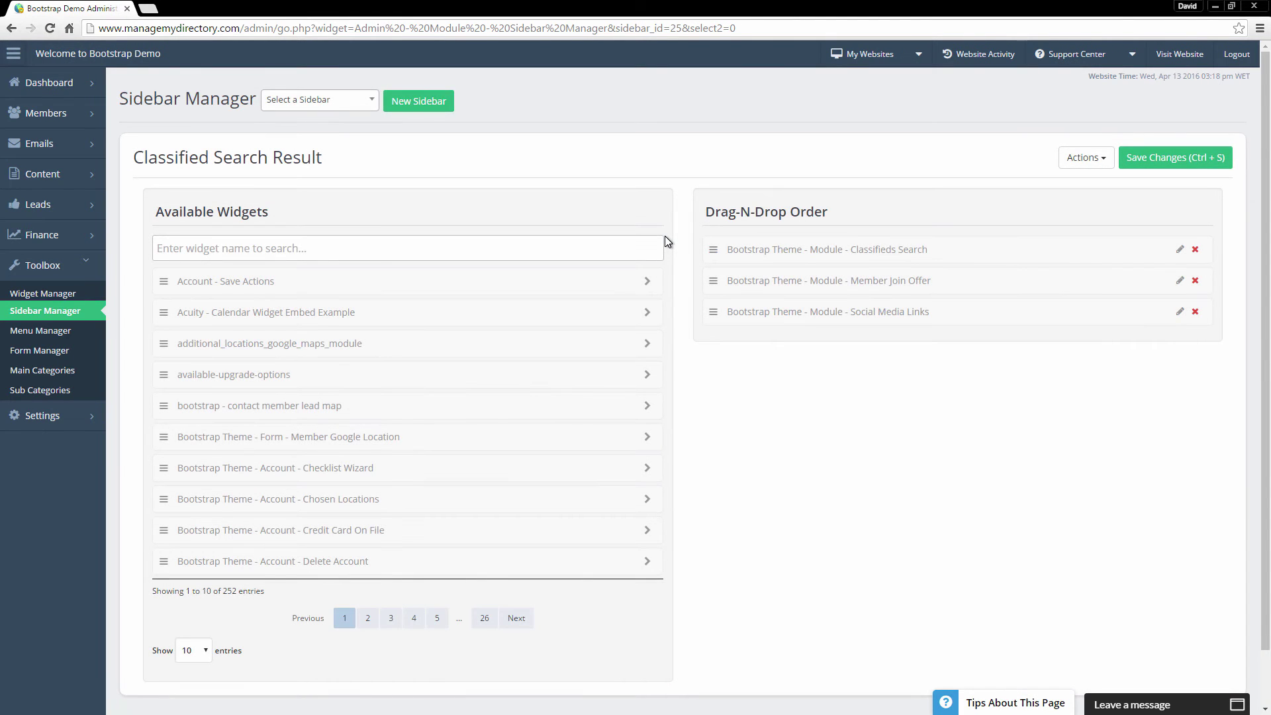
mouse_move(716, 281)
mouse_down()
mouse_move(715, 238)
mouse_move(715, 293)
mouse_up()
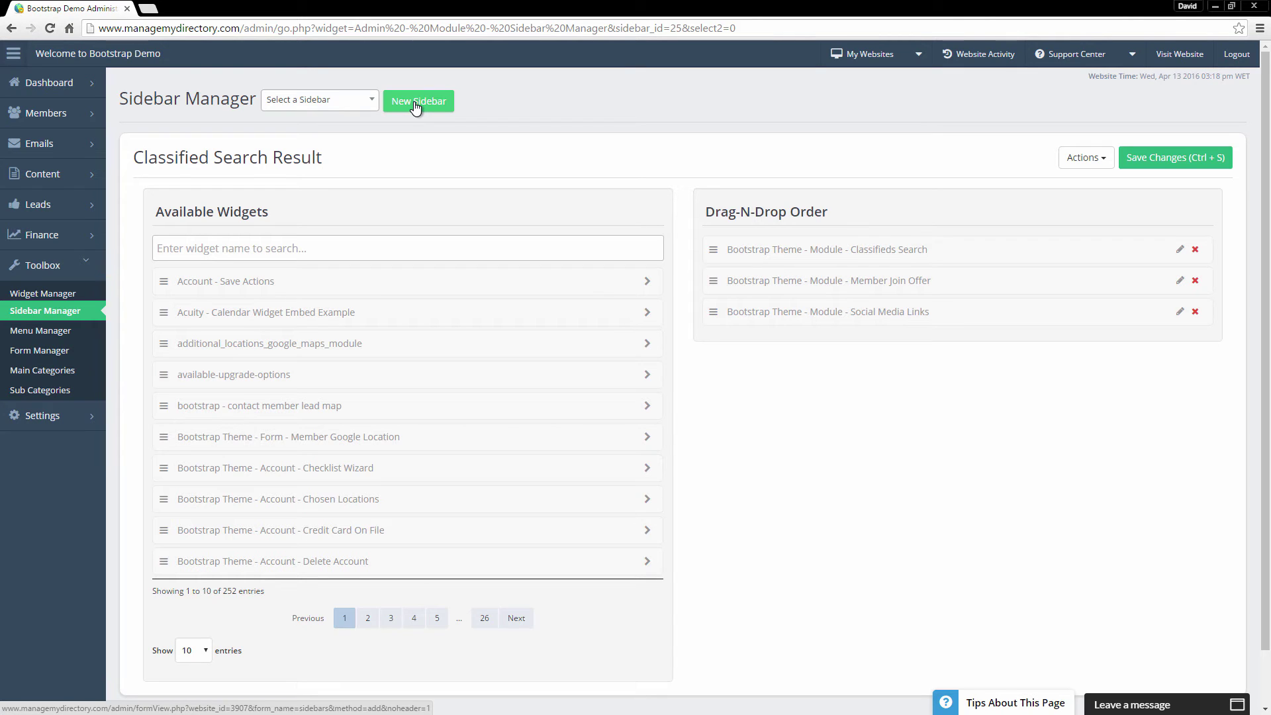
Open the Header Main Menu for editing in the Menu Manager and move the Blog link between Galleries and Classifieds.
click(60, 330)
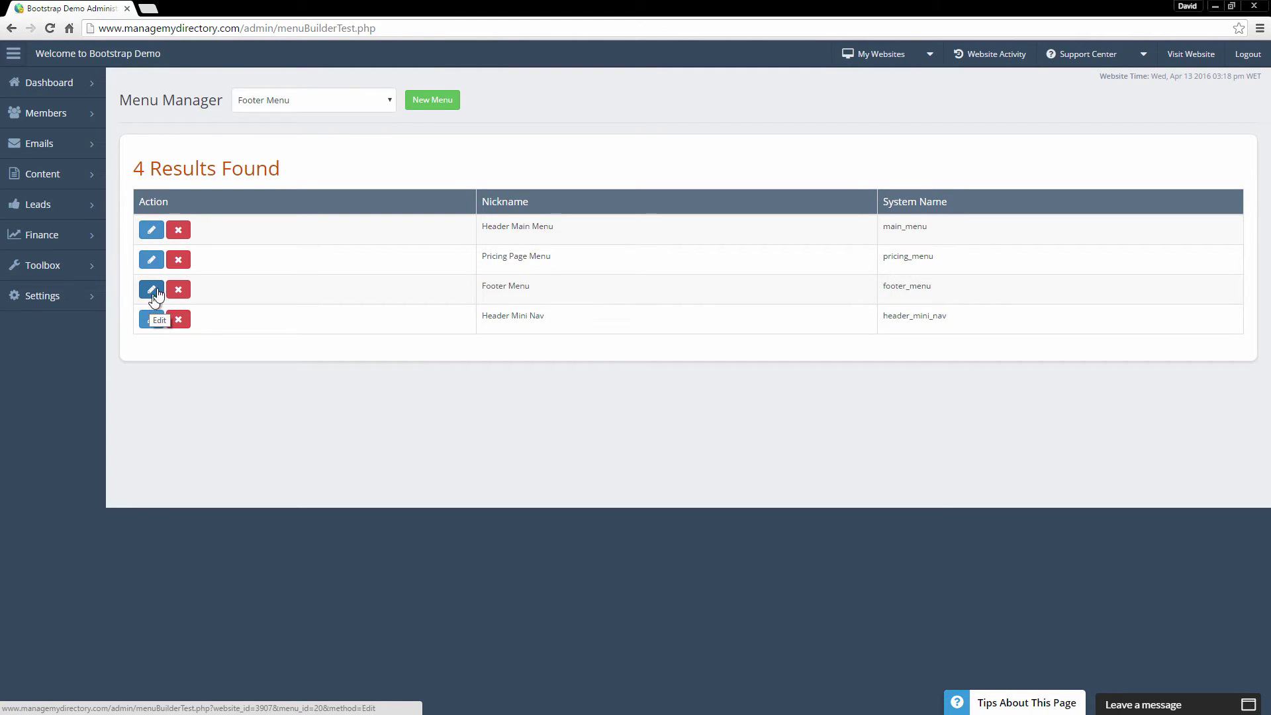
click(429, 100)
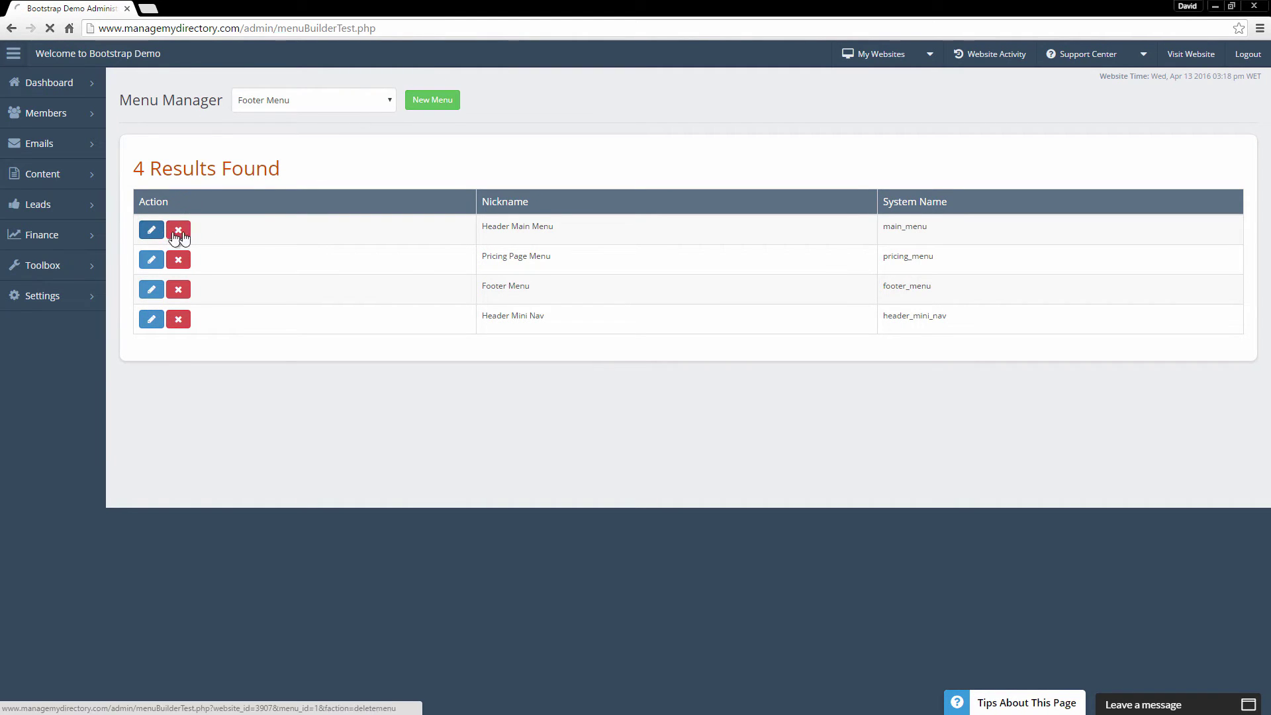
click(151, 230)
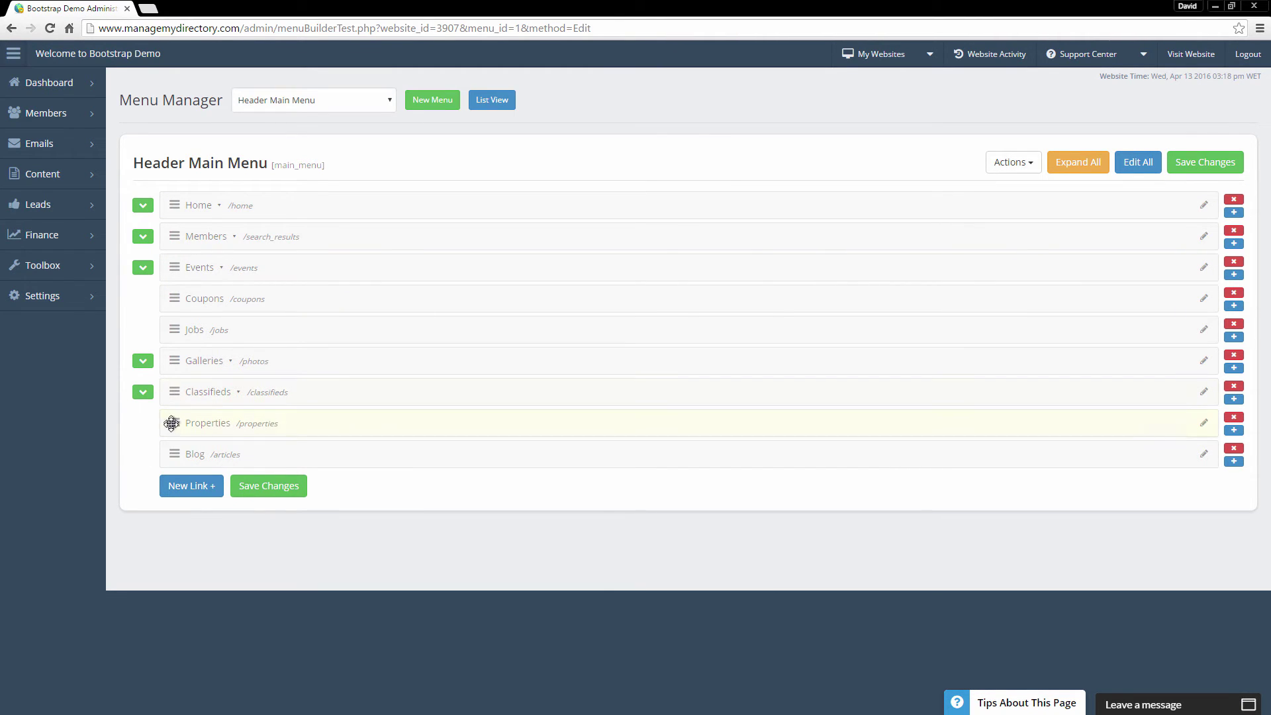
drag(174, 453, 181, 389)
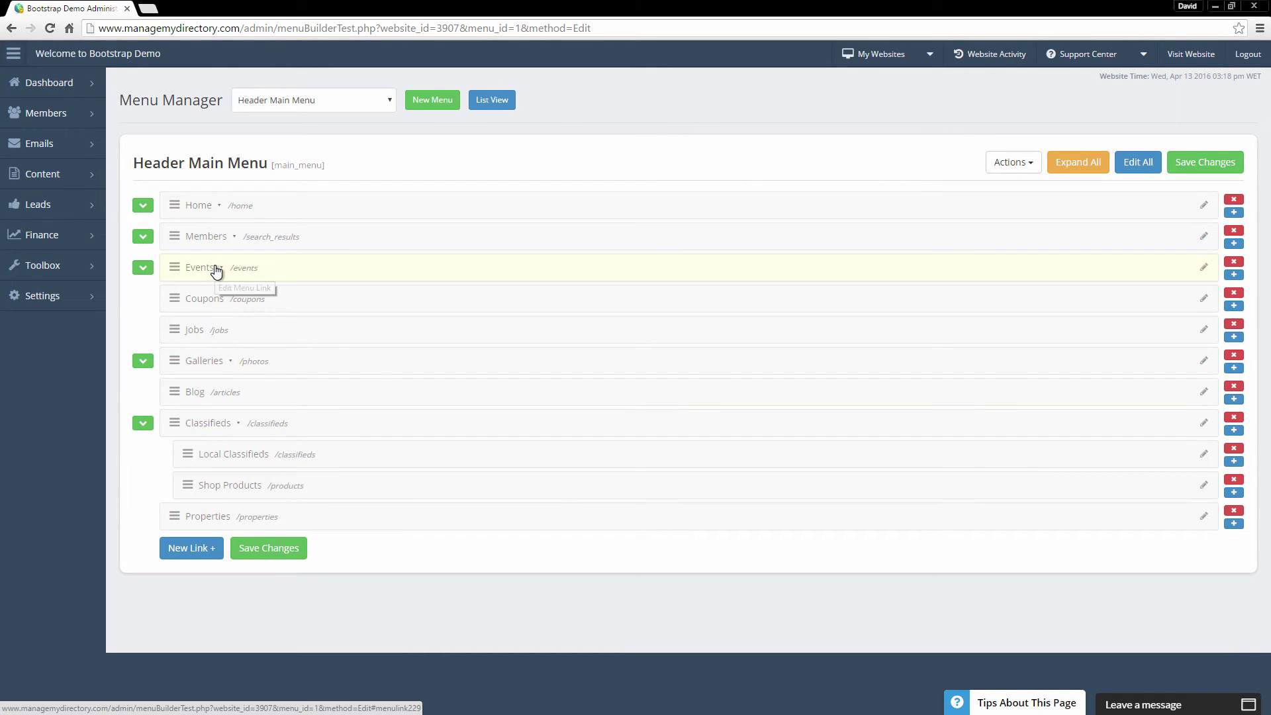
mouse_move(188, 483)
mouse_down()
mouse_move(156, 483)
mouse_move(193, 483)
mouse_up()
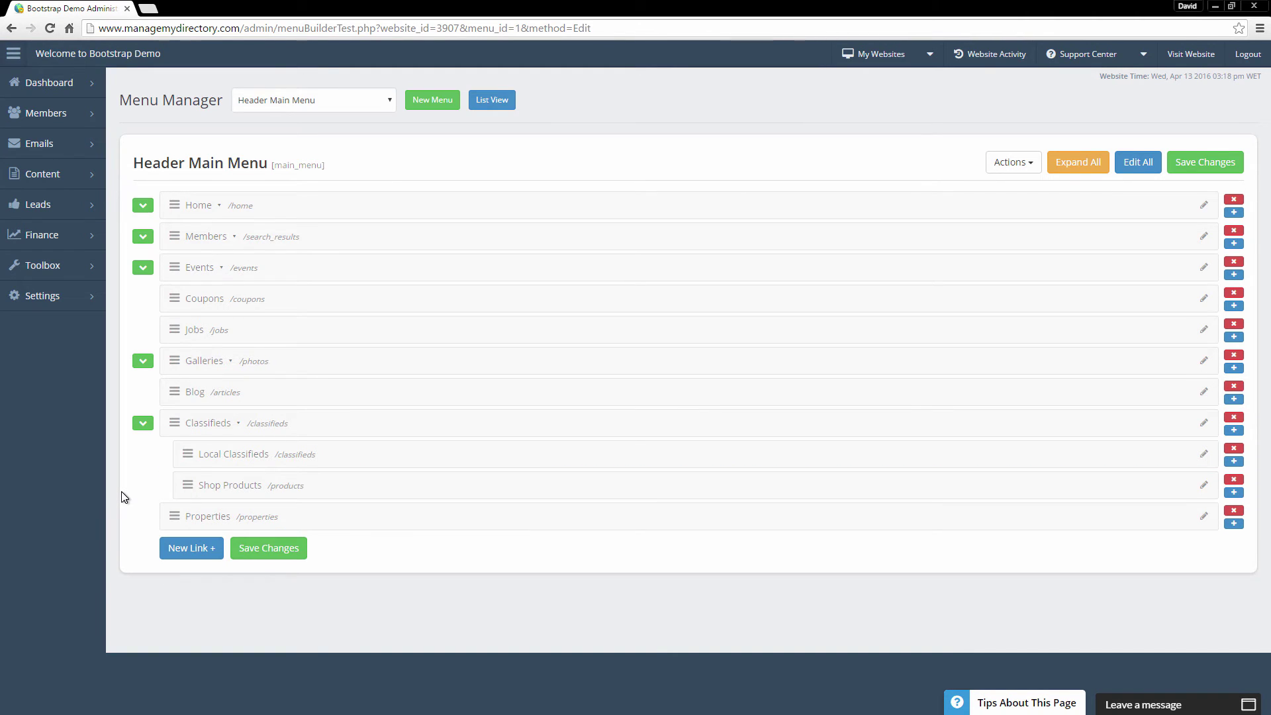
Open the Feature - Articles form in the Form Manager and look through its fields.
mouse_move(42, 265)
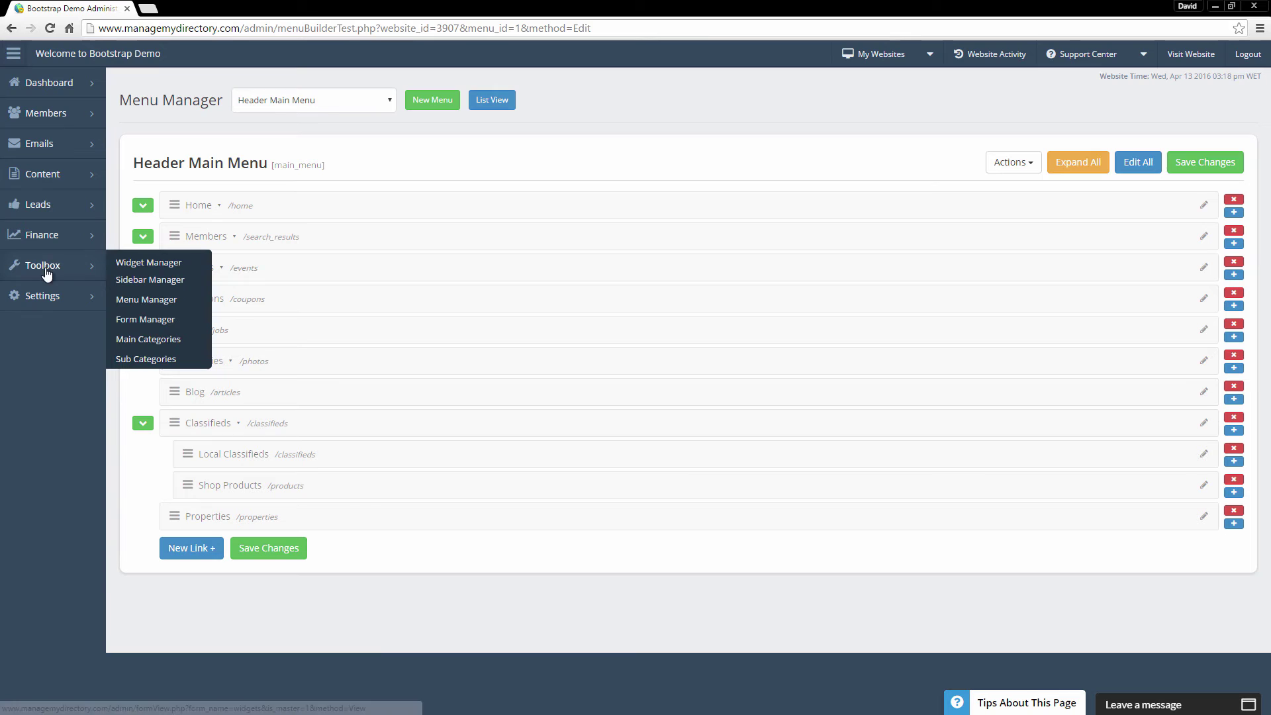
click(144, 323)
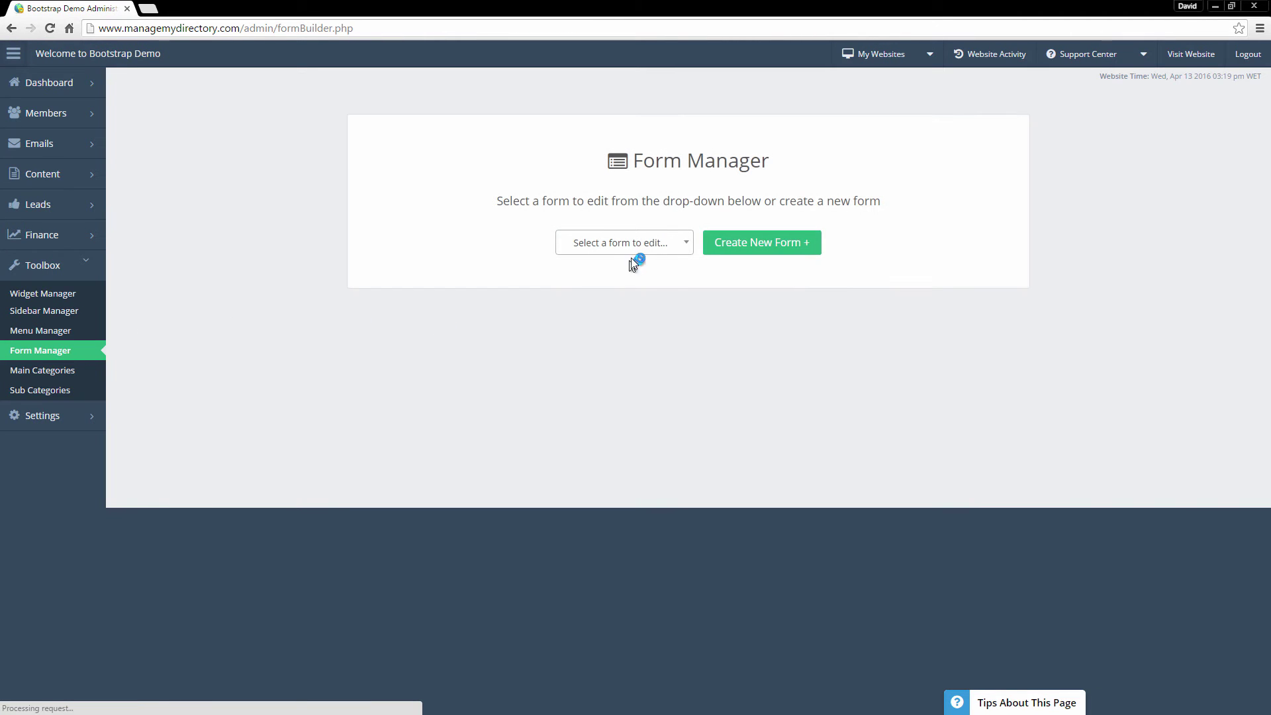
click(635, 251)
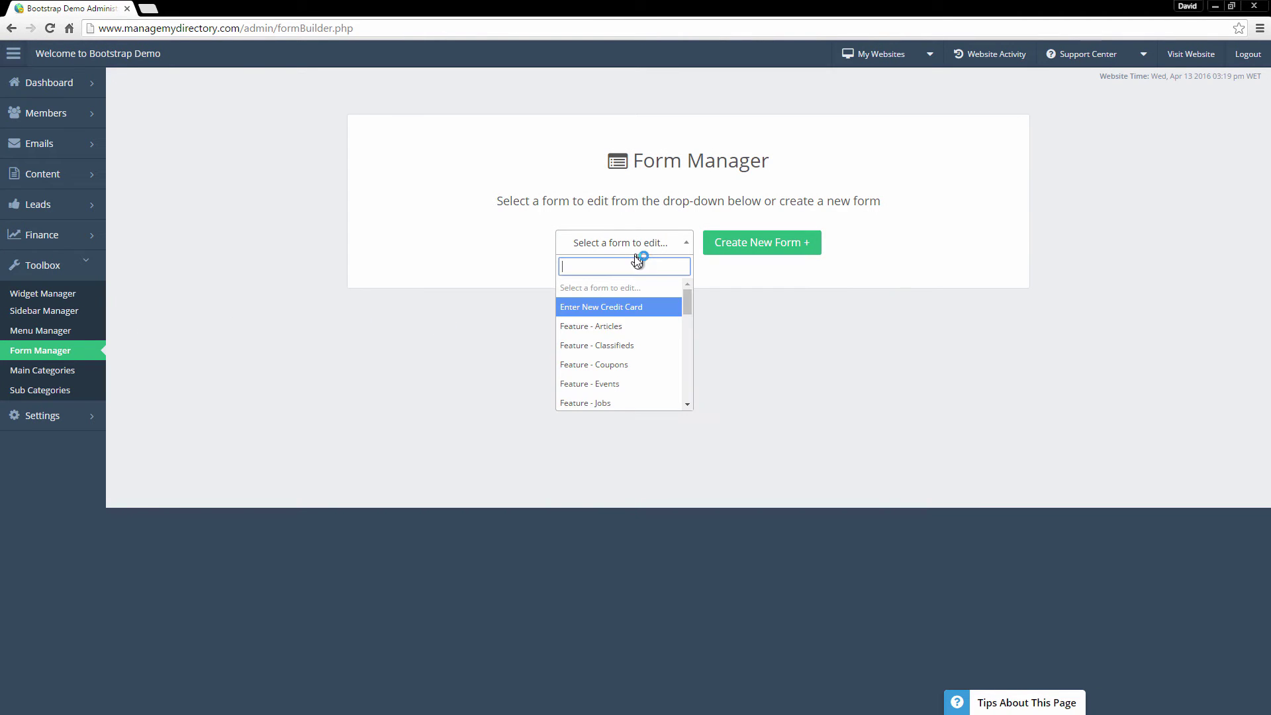
click(614, 326)
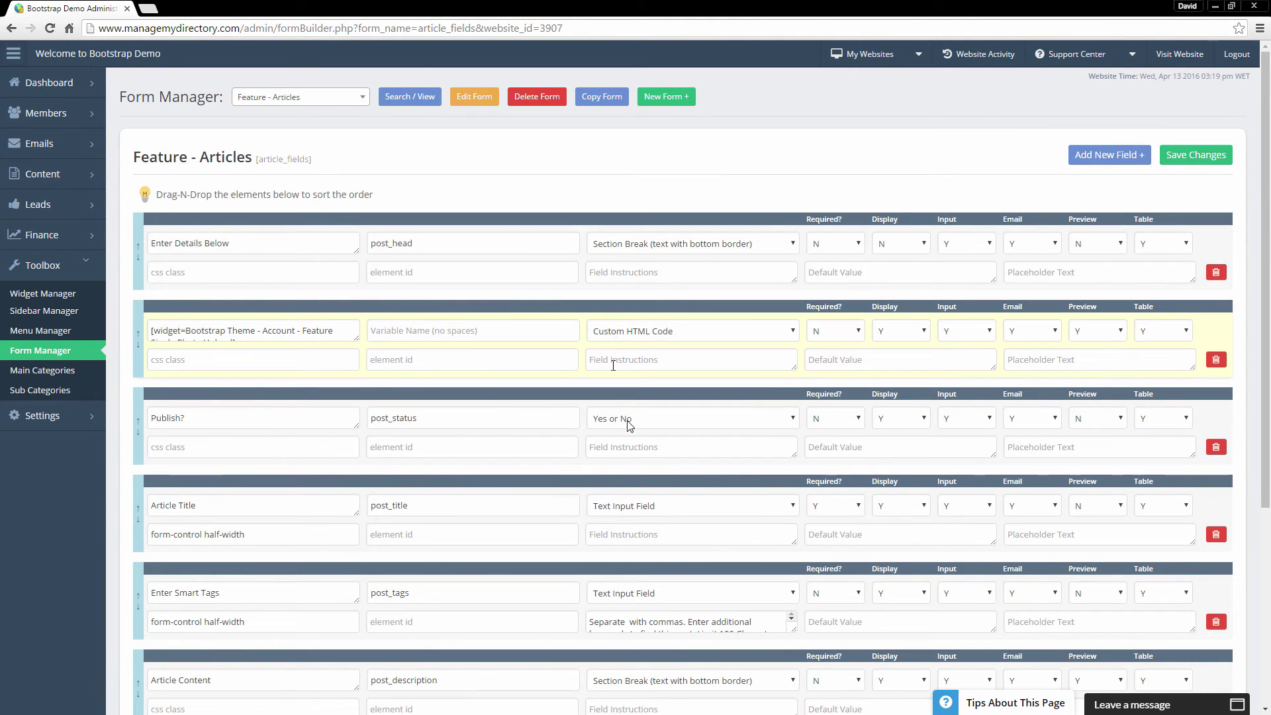
scroll(397, 464, down, 4)
scroll(331, 461, up, 4)
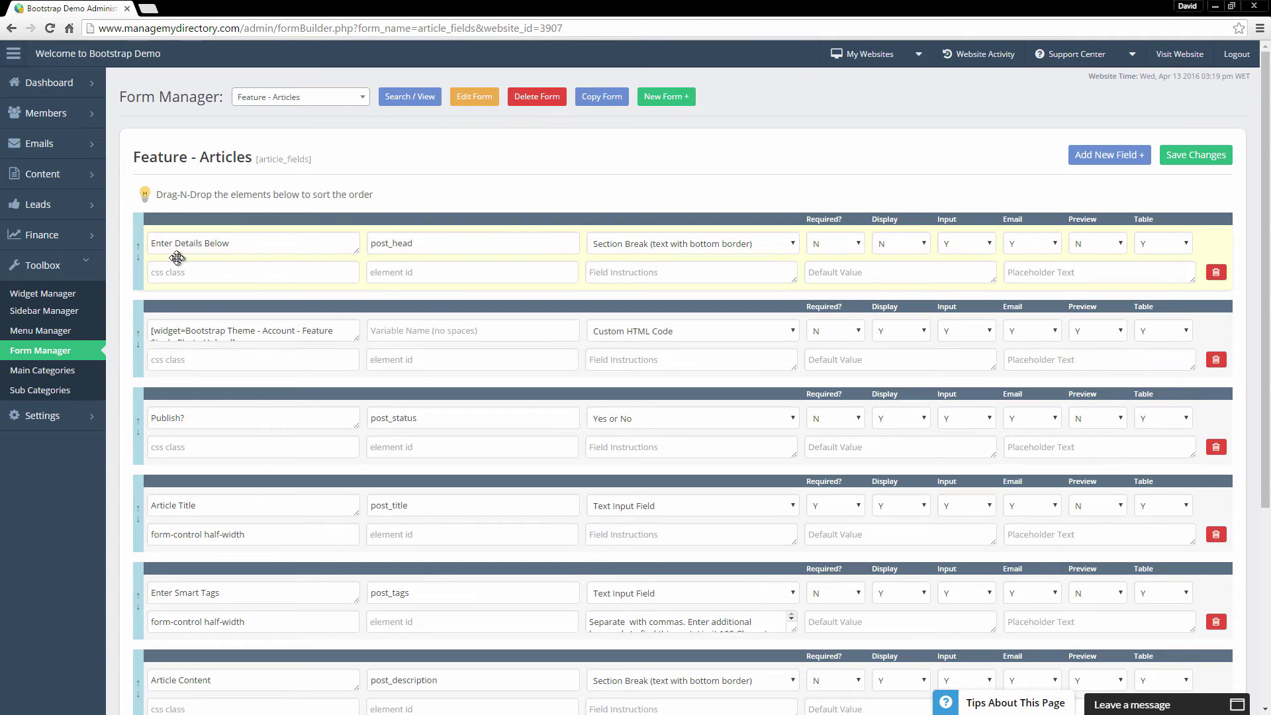
Highlight the Enter Details Below label and move that field beneath the Custom HTML Code field in the articles form.
click(234, 246)
drag(248, 245, 93, 238)
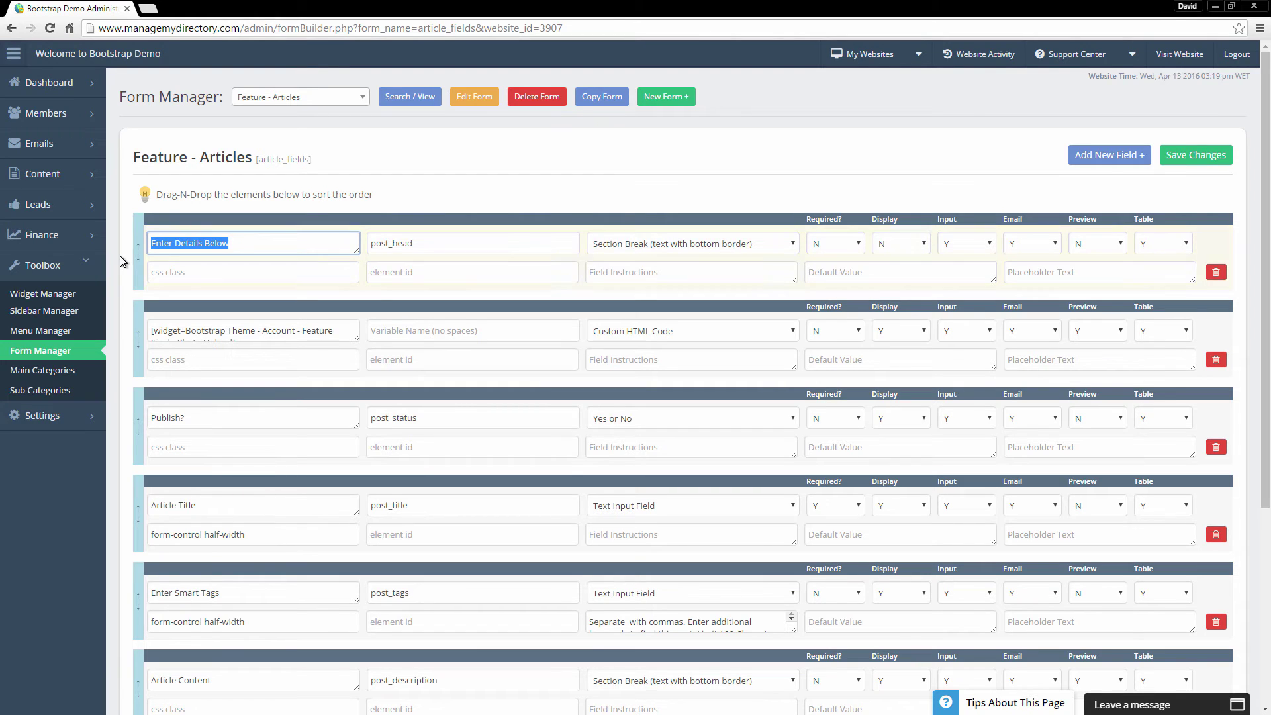
drag(136, 253, 129, 289)
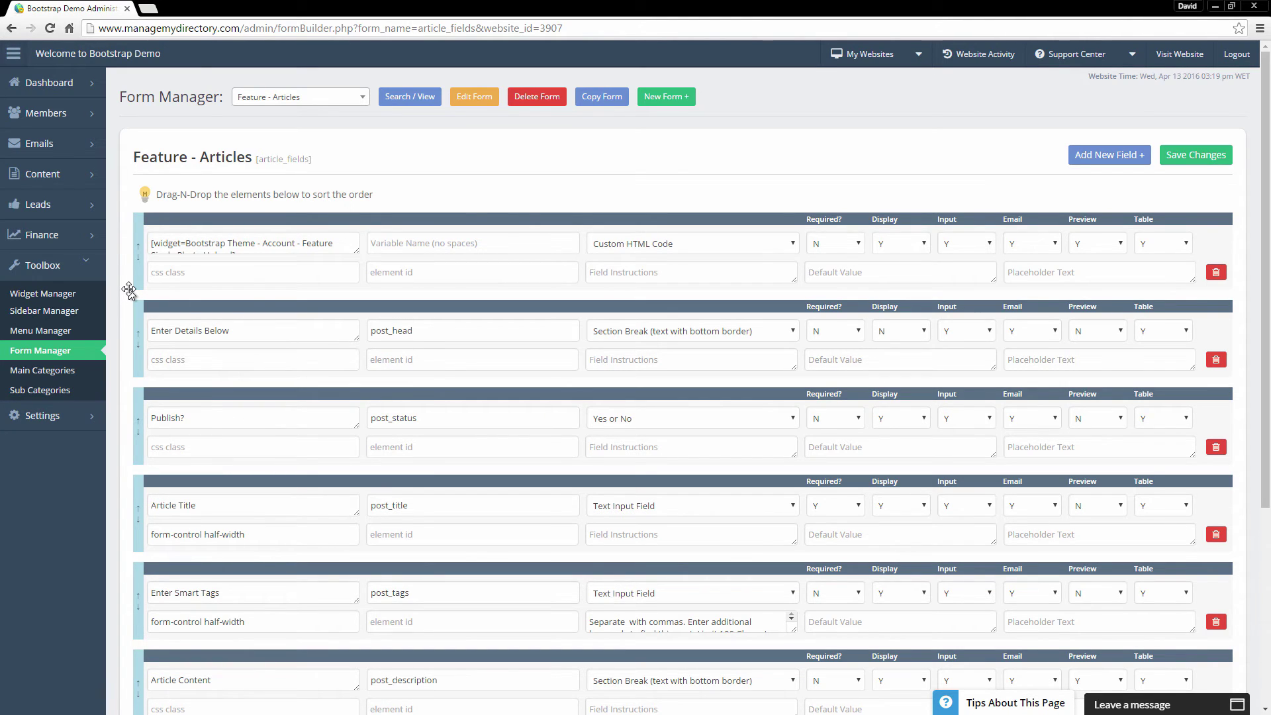
Open Main Categories, highlight the Active Life slug name and look through the top-level categories.
click(85, 372)
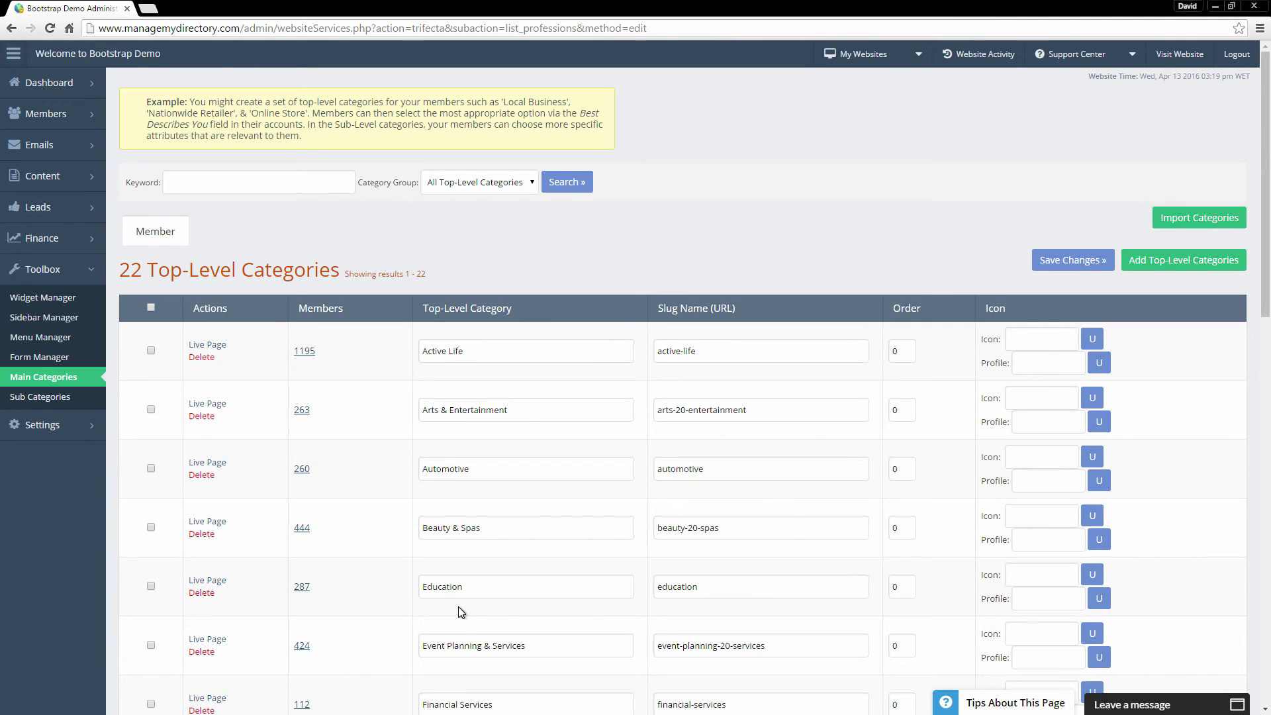
drag(722, 350, 657, 356)
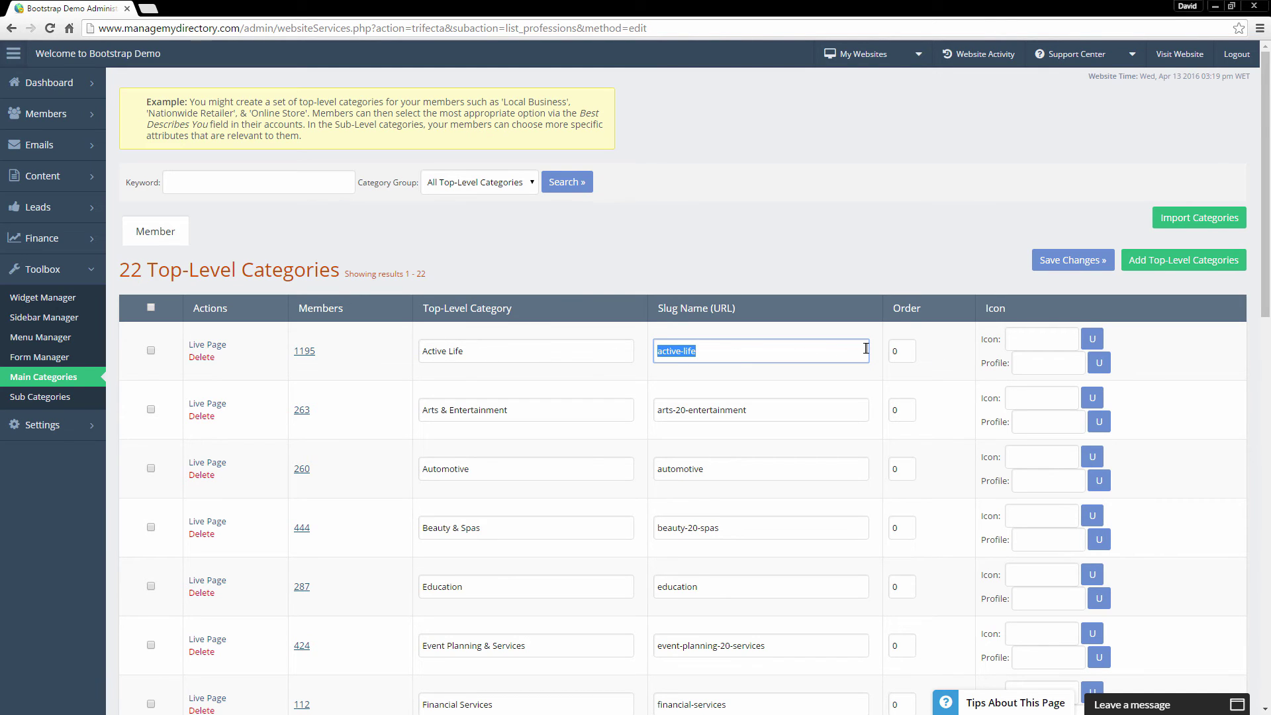
scroll(896, 476, down, 6)
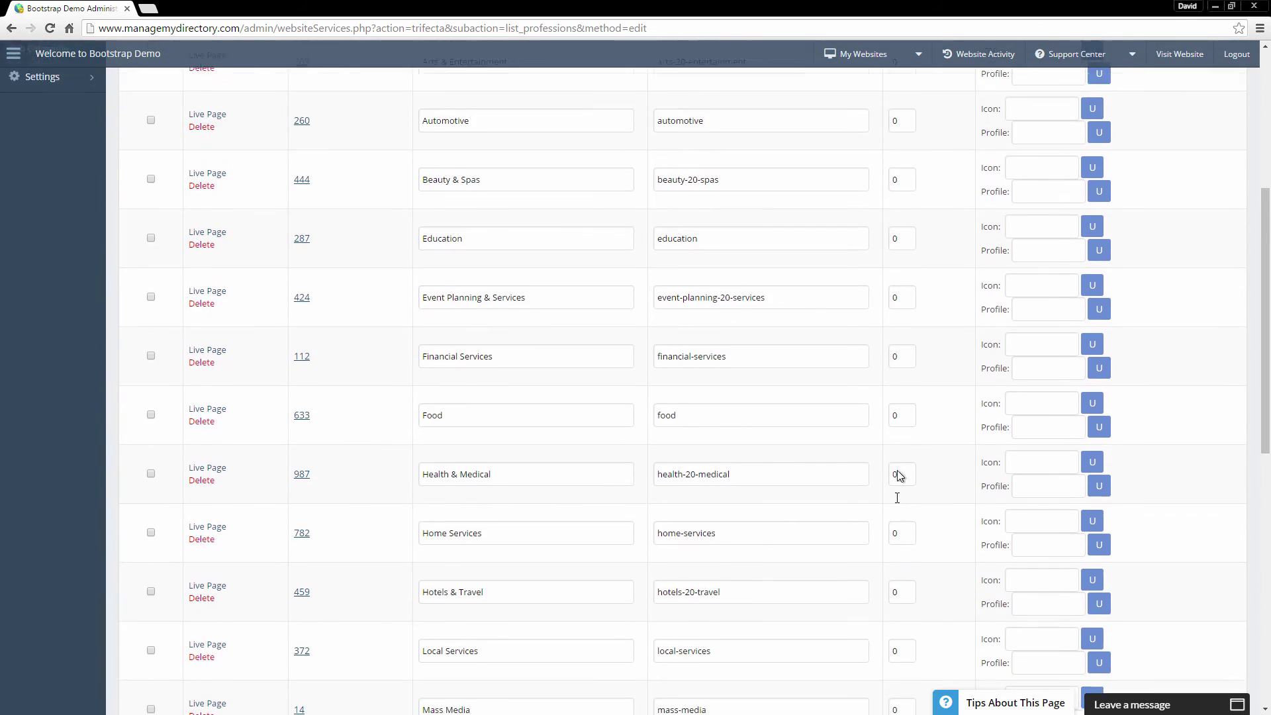
scroll(896, 503, up, 6)
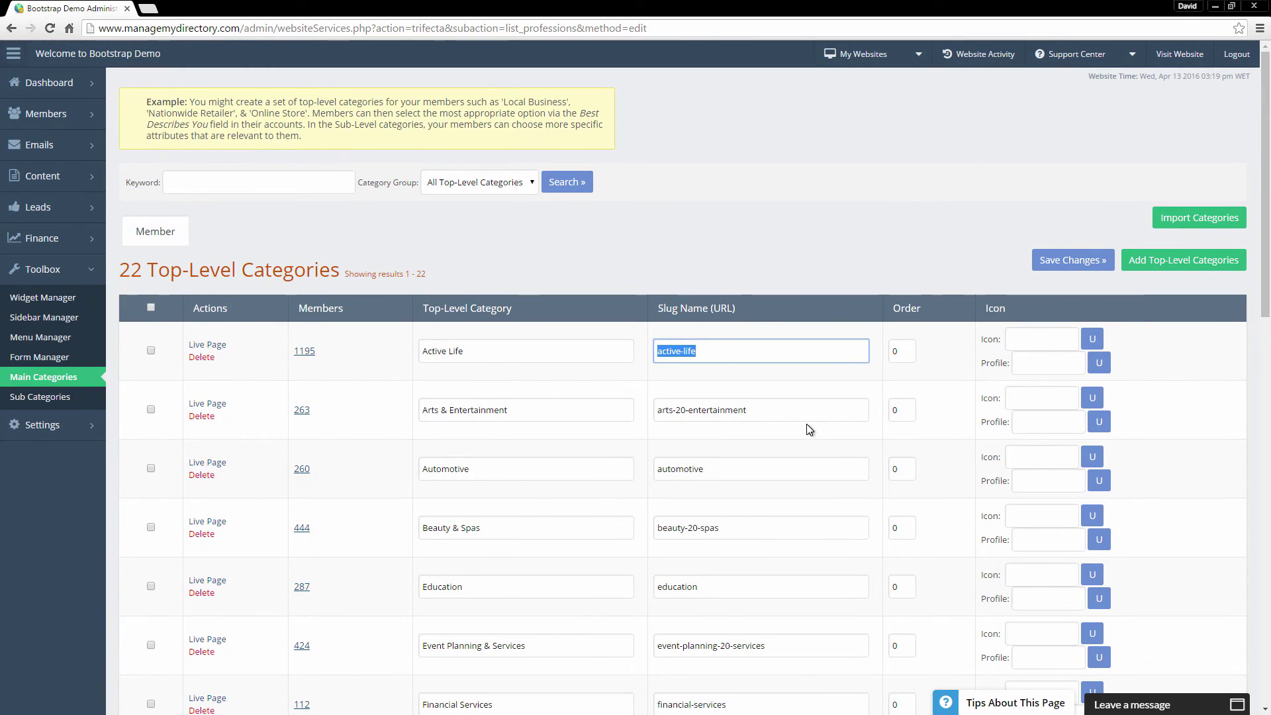
Open Sub Categories and highlight the Accessories title to examine it alongside its parent category.
click(68, 399)
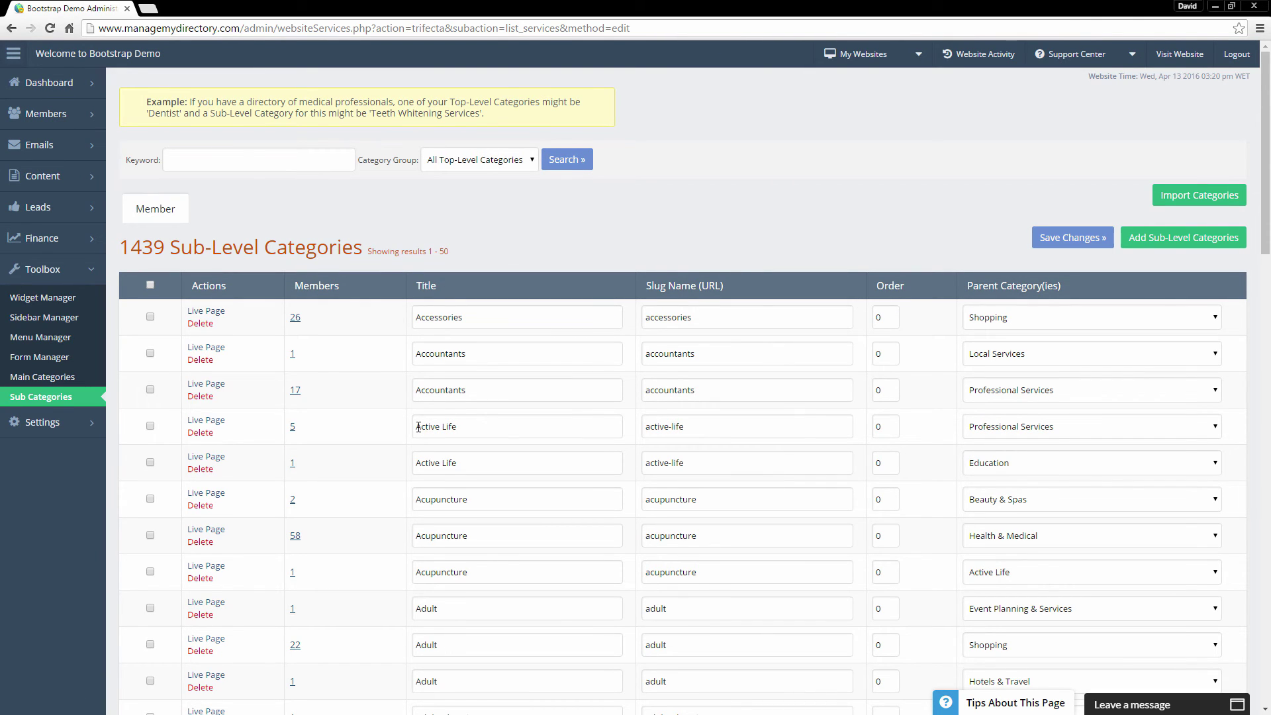
drag(476, 315, 356, 317)
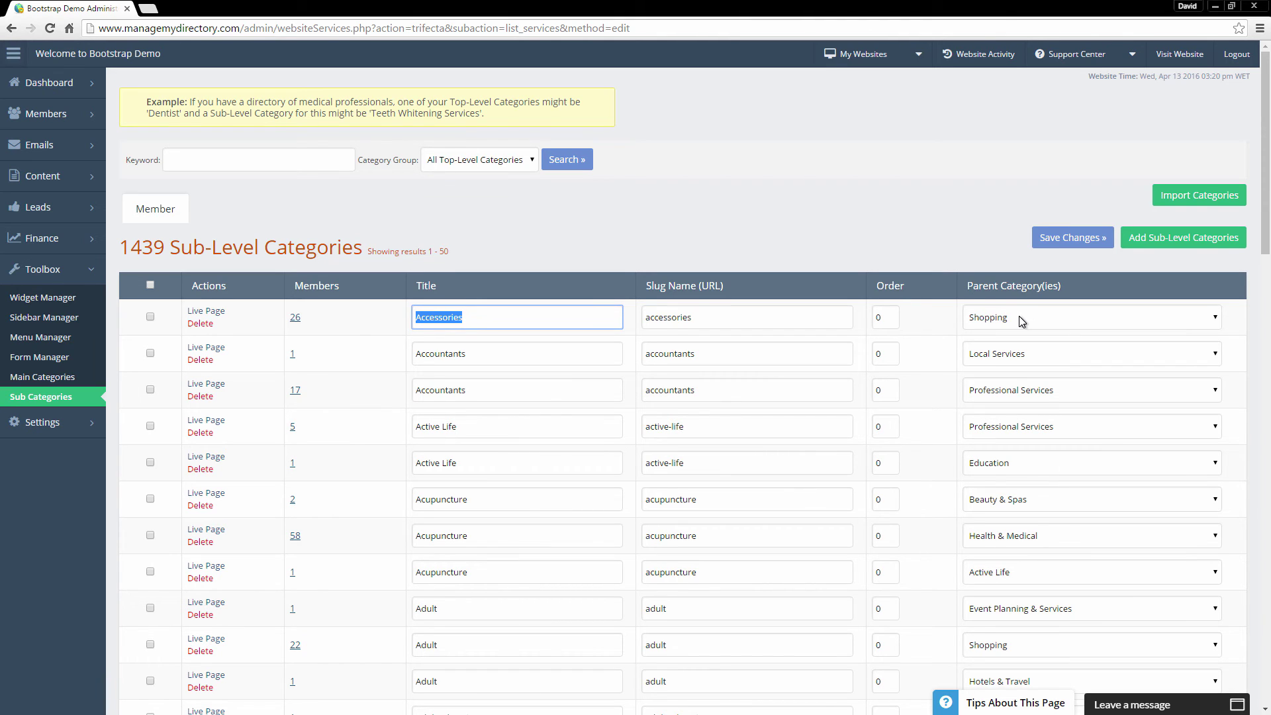
Open General Settings and look through its General, Brand Images, Social Media and Configuration pages.
mouse_move(60, 425)
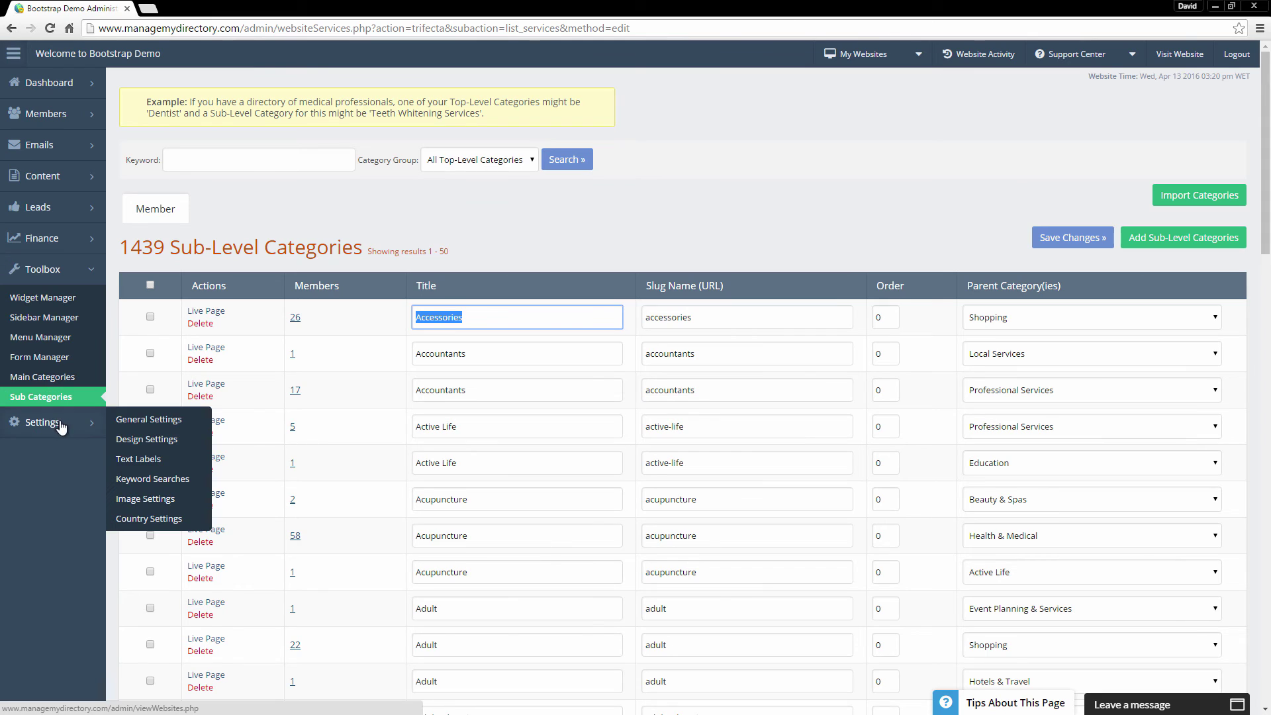
click(192, 428)
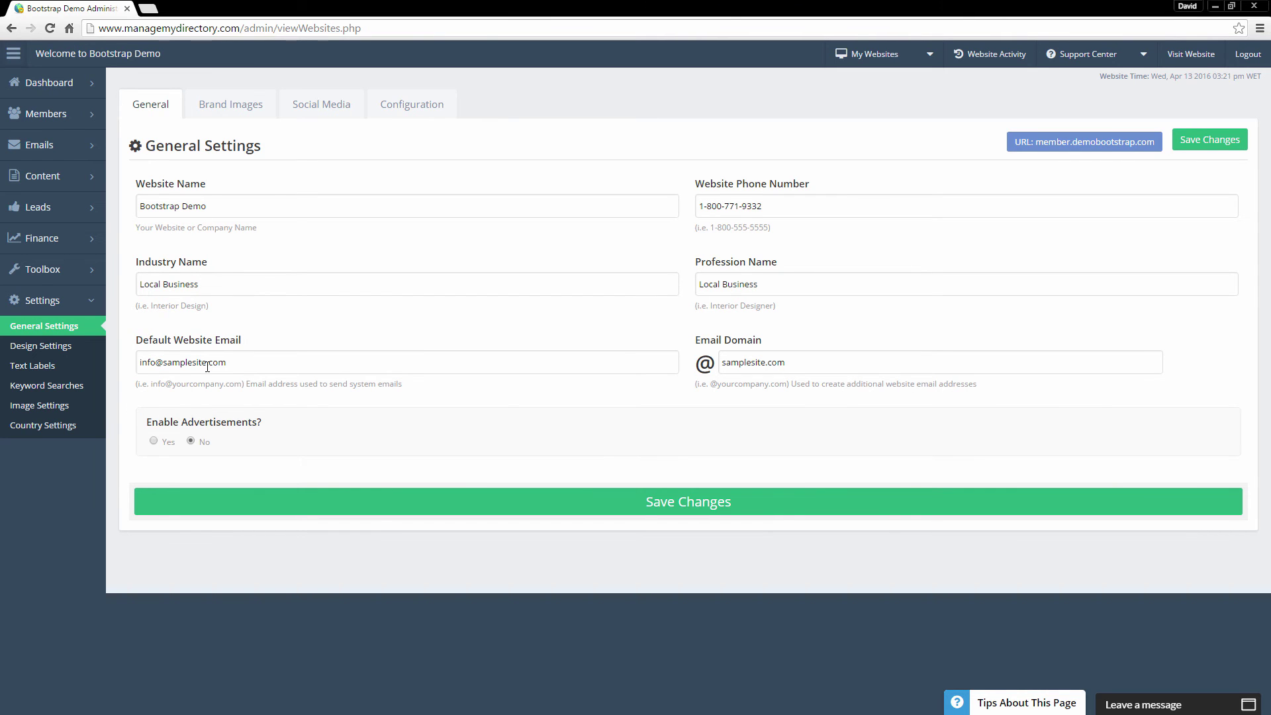
click(249, 104)
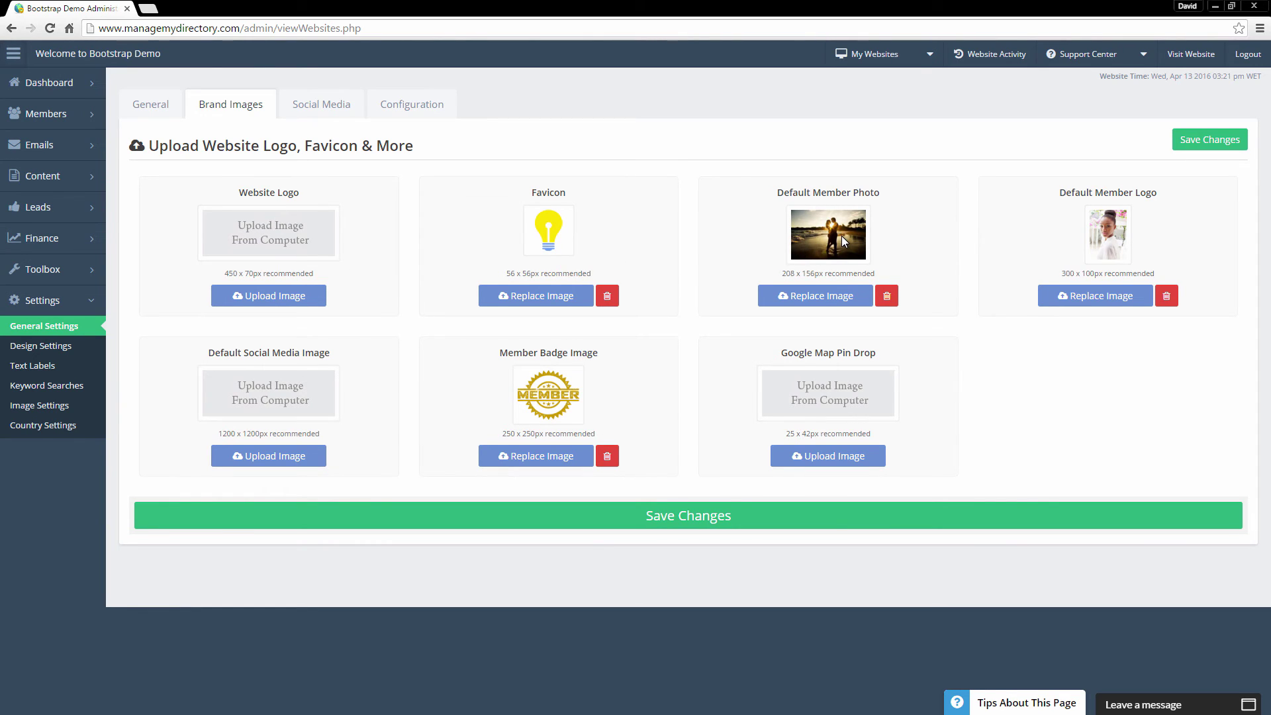
click(293, 113)
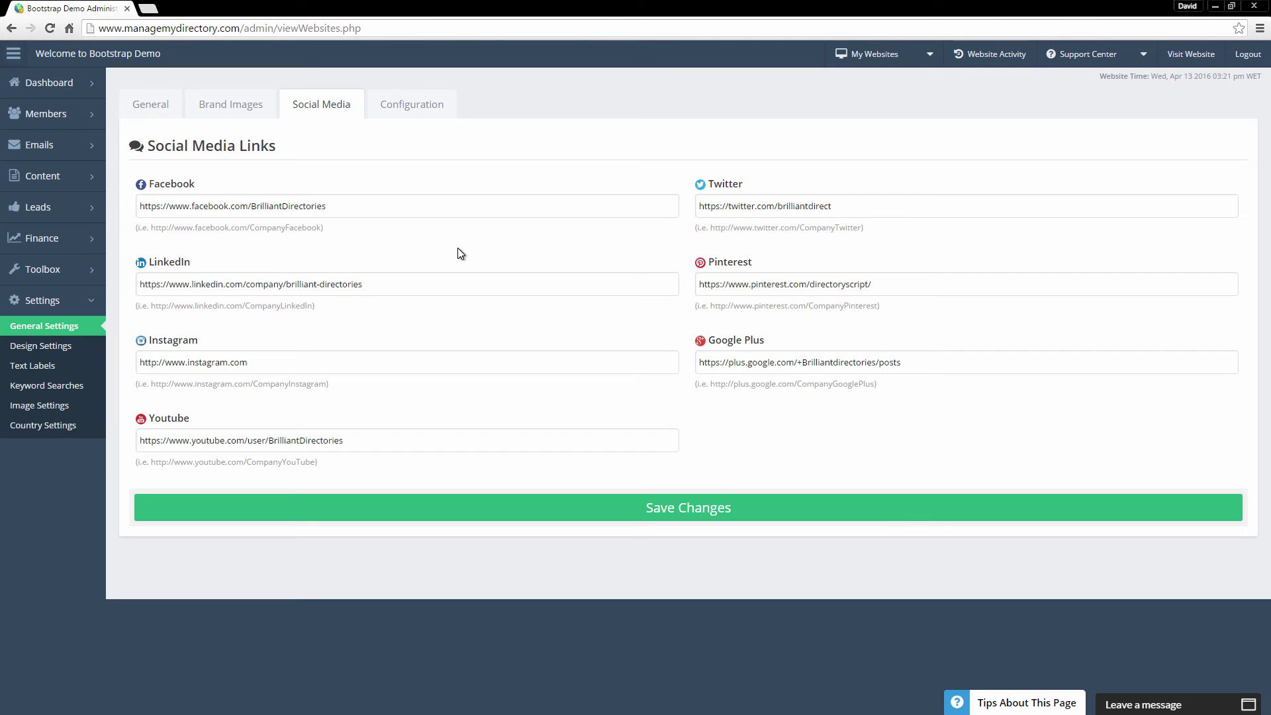
click(438, 124)
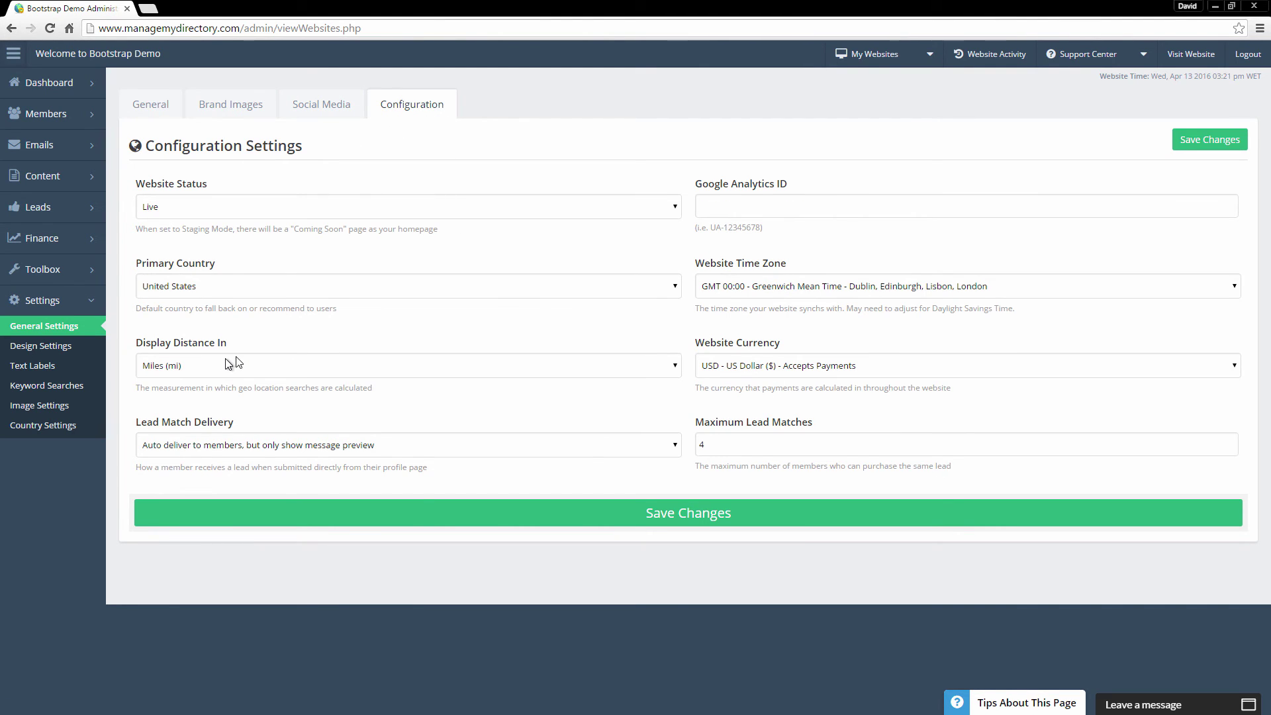
Open Design Settings and expand the Main Website Design options.
click(71, 346)
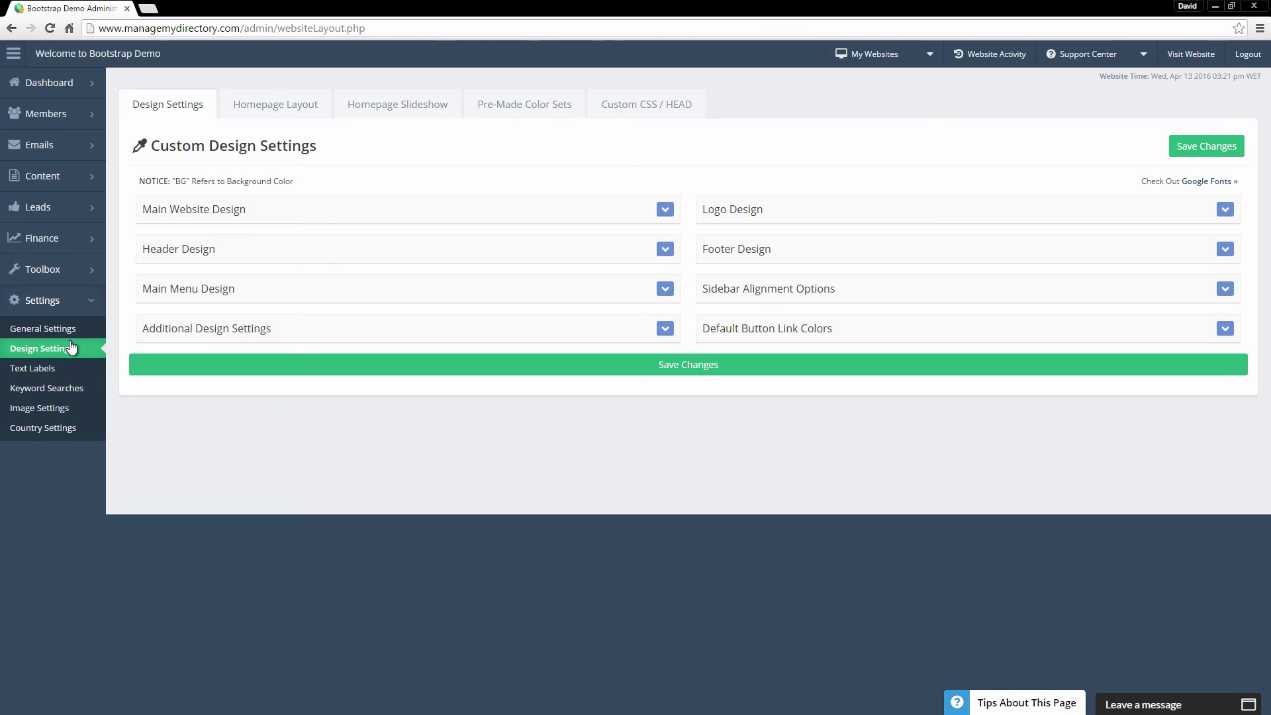
click(503, 208)
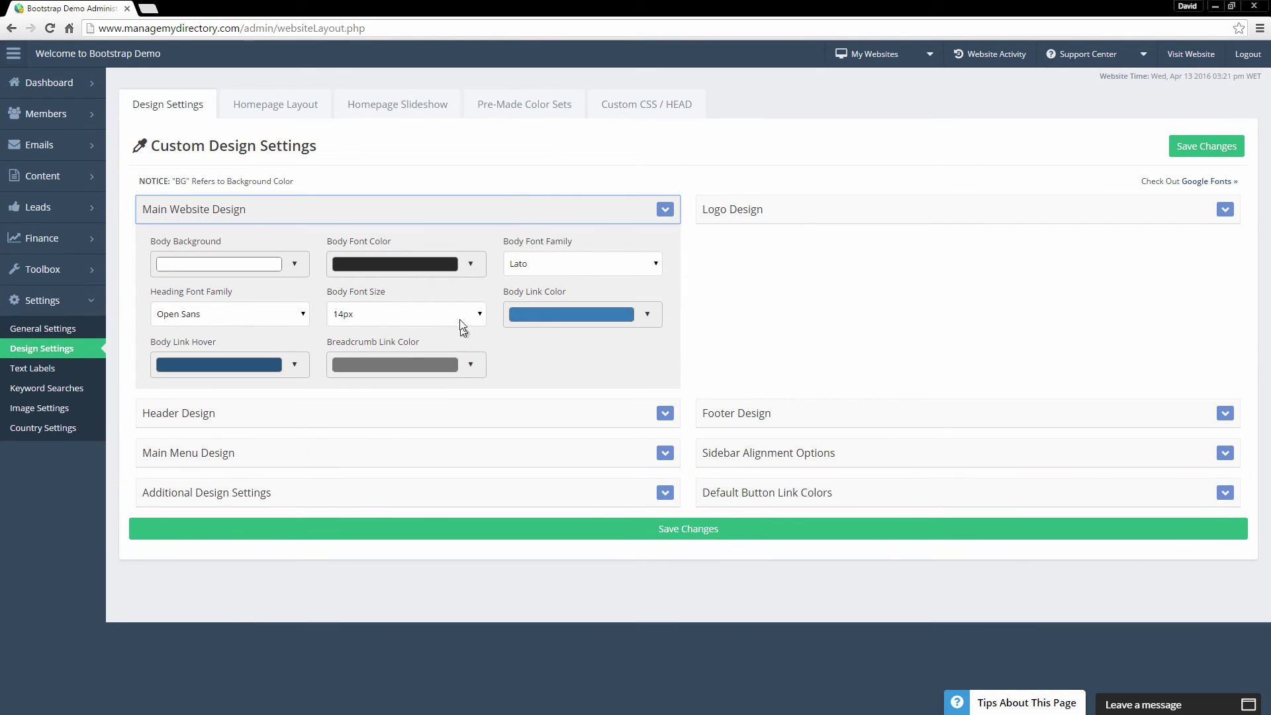
click(448, 276)
click(388, 355)
click(401, 331)
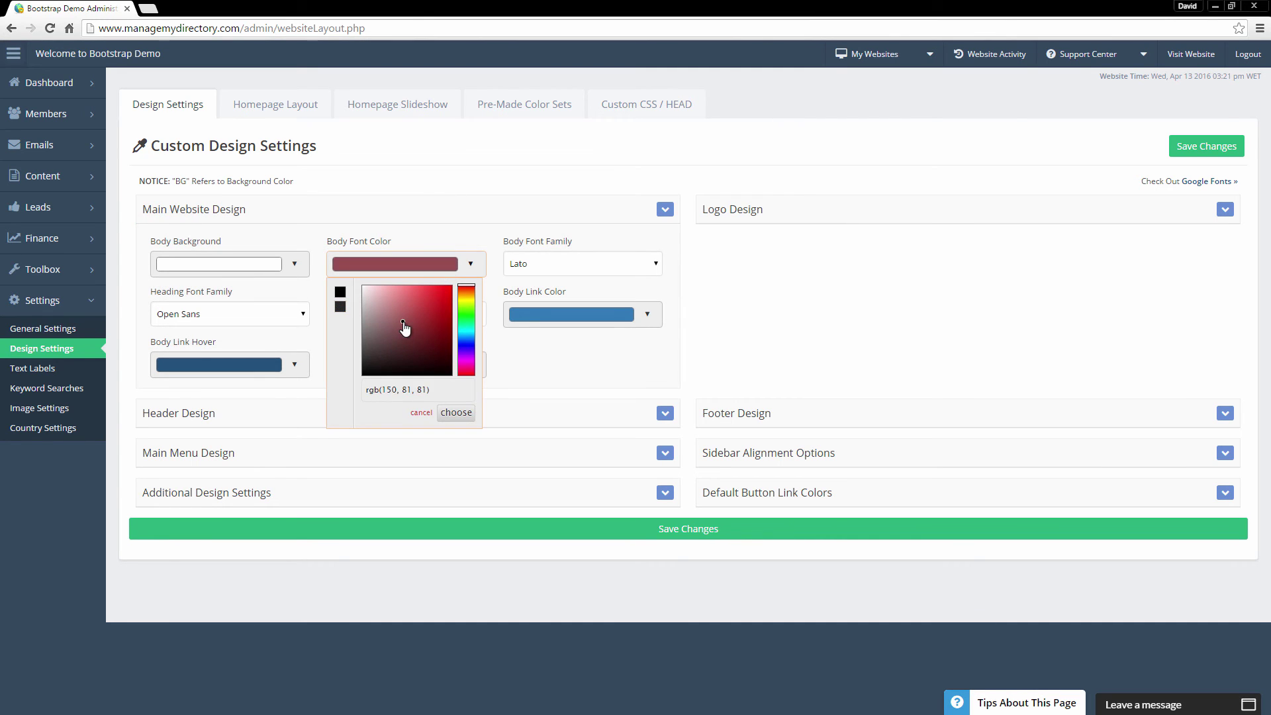
click(506, 383)
Set the Breadcrumb Link Color in Main Website Design to a crimson red.
click(433, 365)
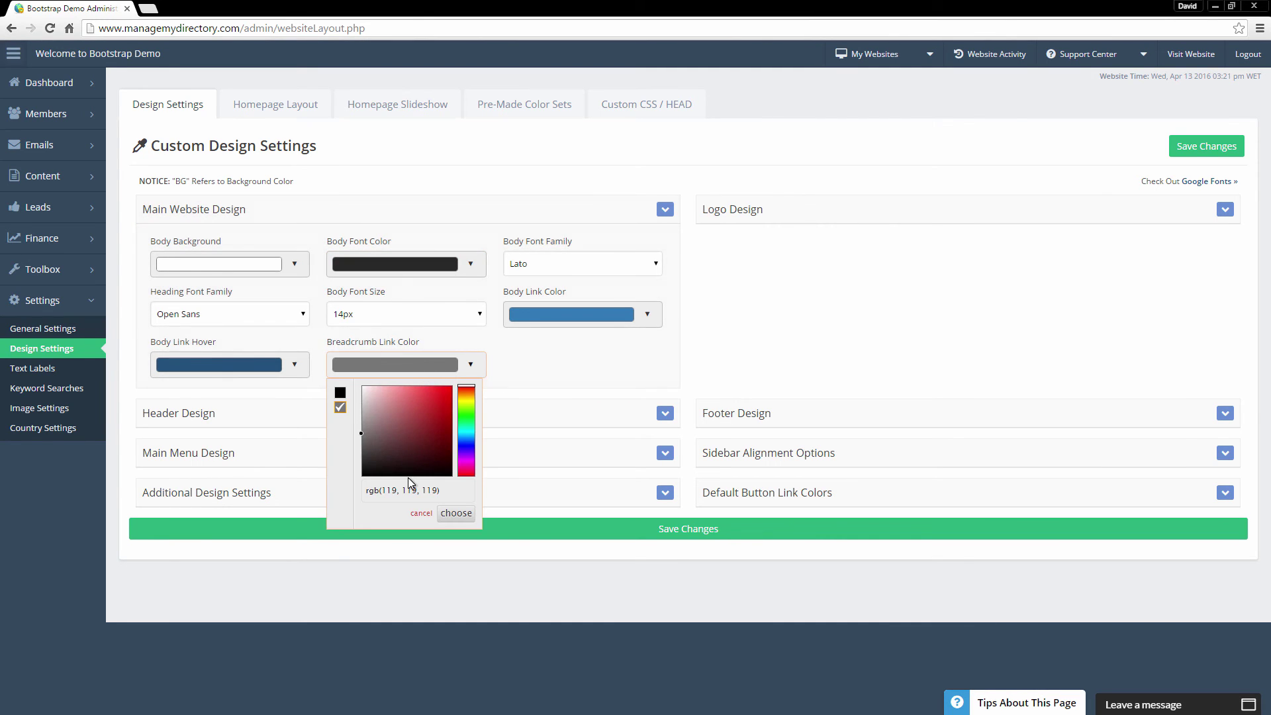
click(411, 442)
click(426, 410)
click(456, 513)
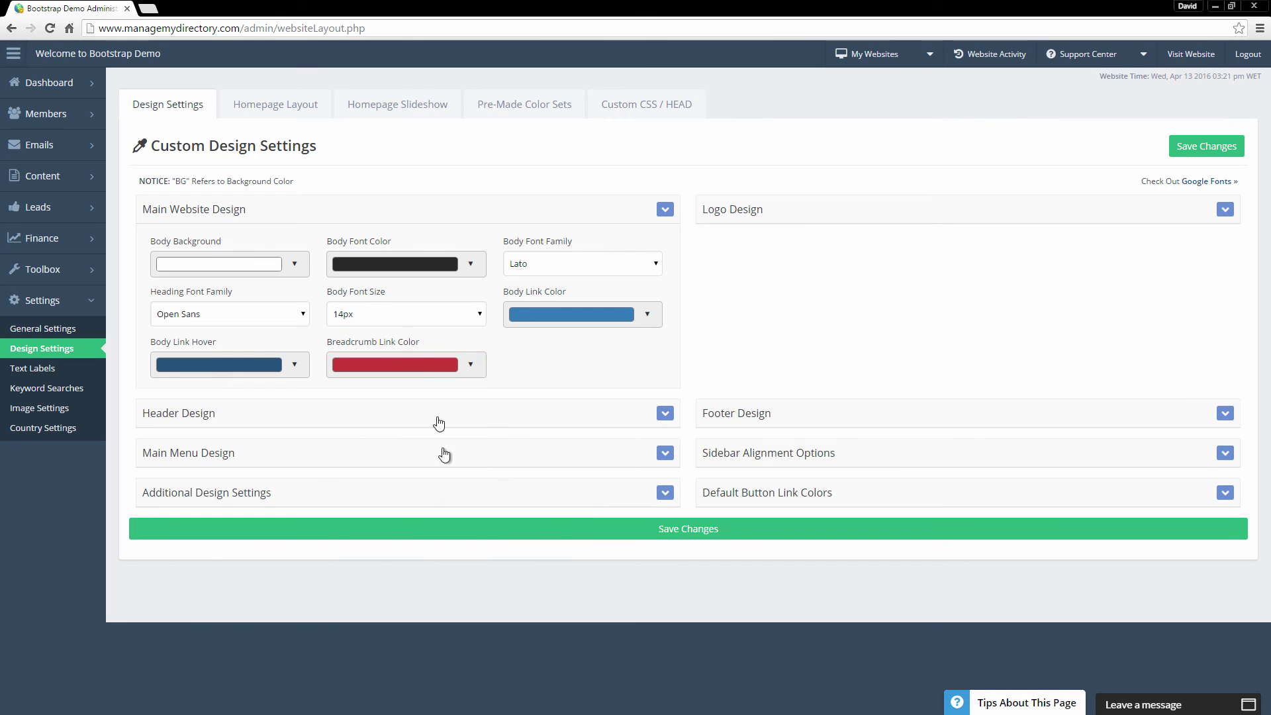
Set the Heading Font Family to Marmelad and the Body Font Size to 20px.
click(222, 320)
scroll(255, 439, up, 10)
click(263, 442)
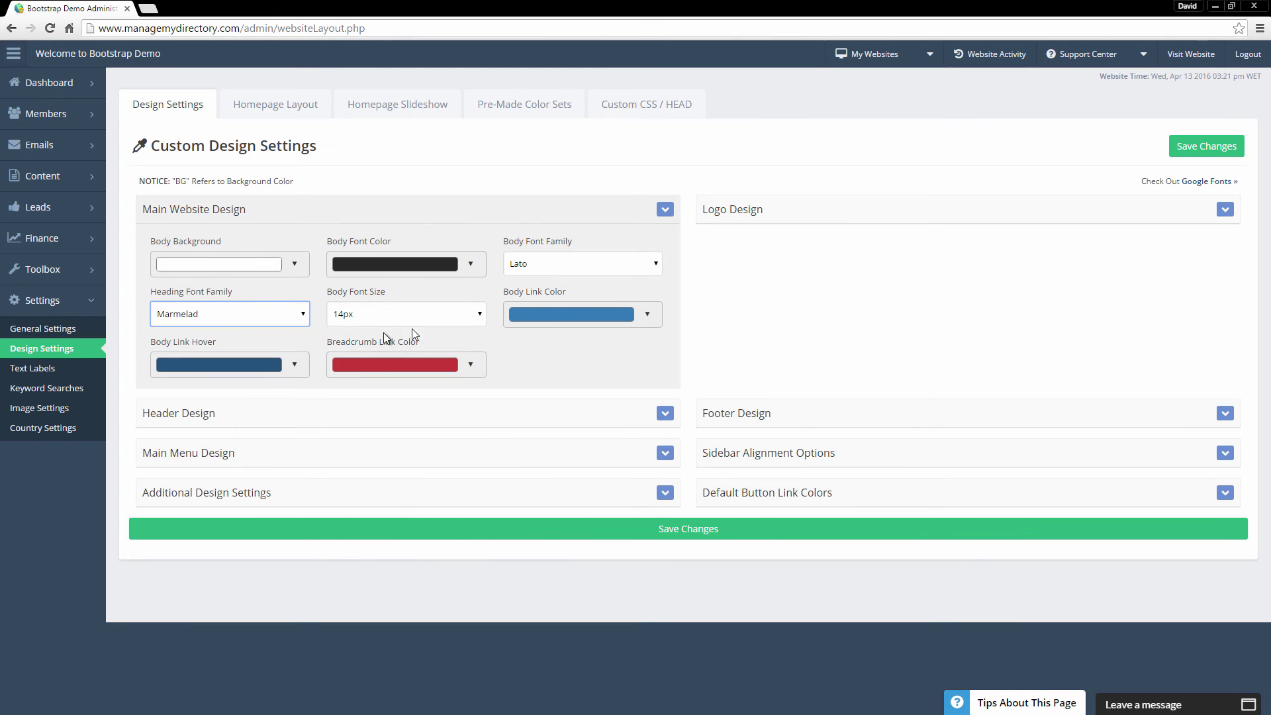
click(412, 318)
click(432, 458)
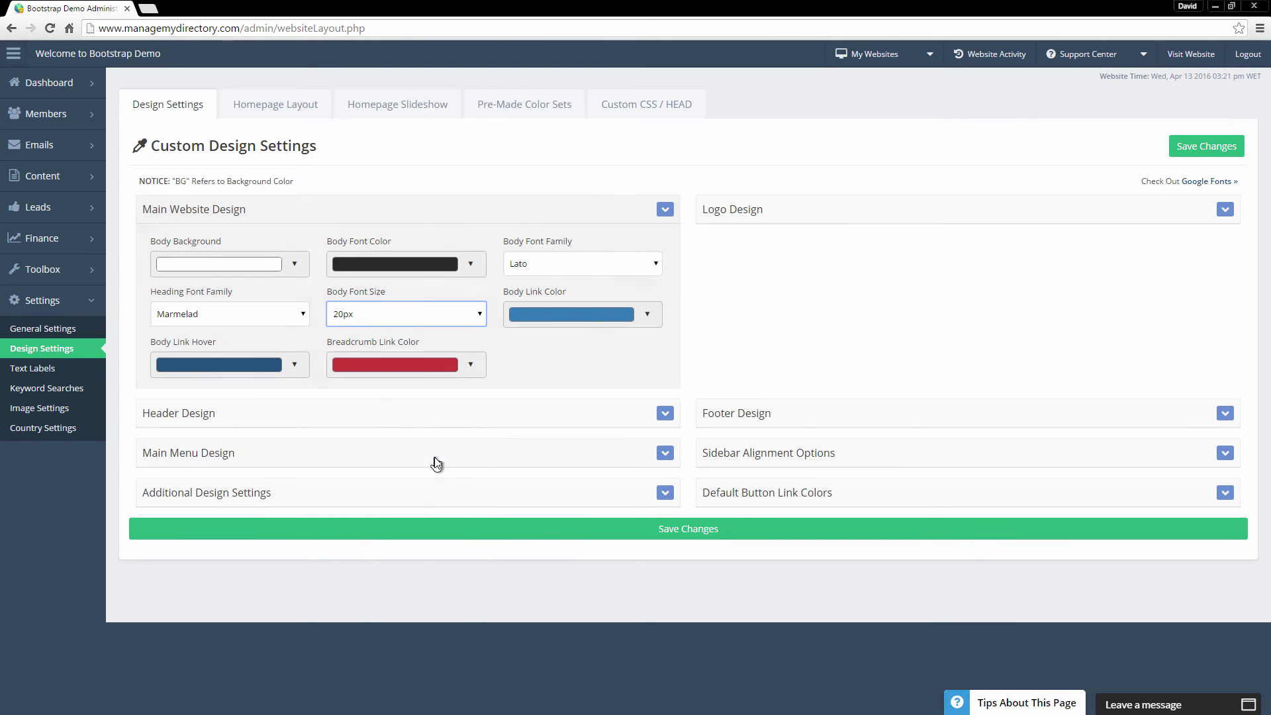
Expand the Logo Design options, and examine the Homepage Search Settings in Homepage Layout, highlighting the Main Title Text.
click(778, 212)
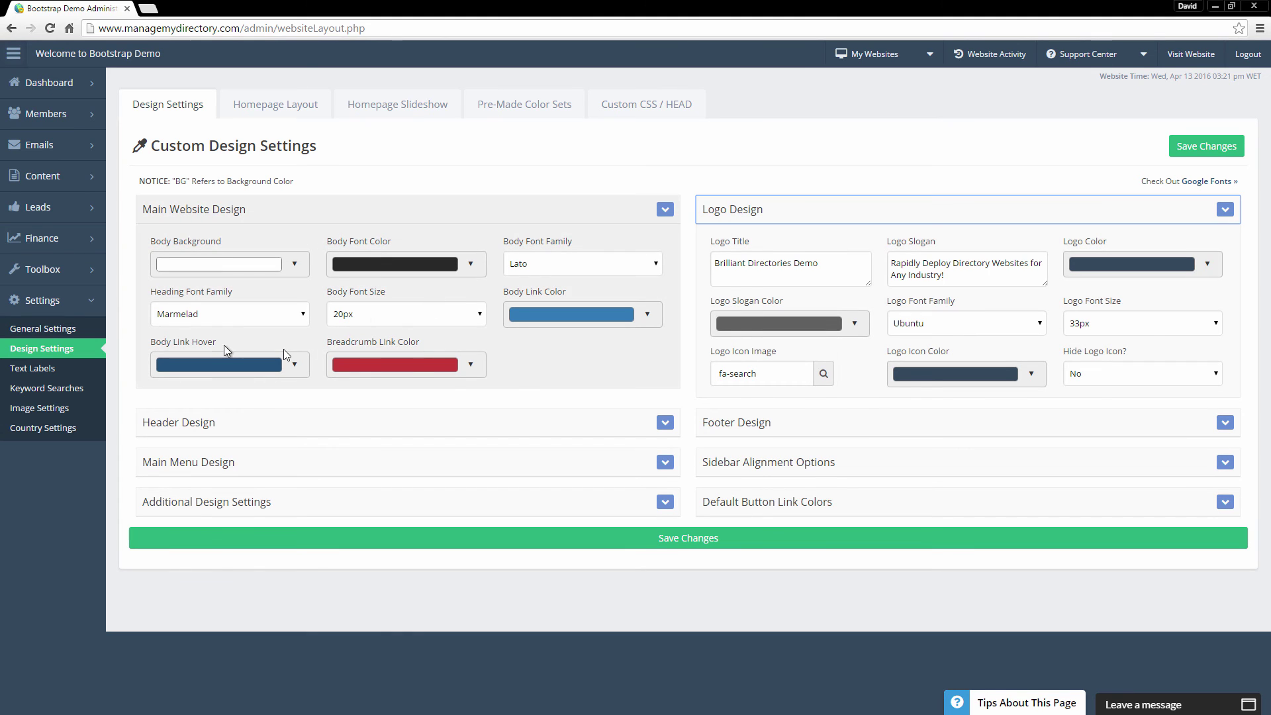
click(272, 121)
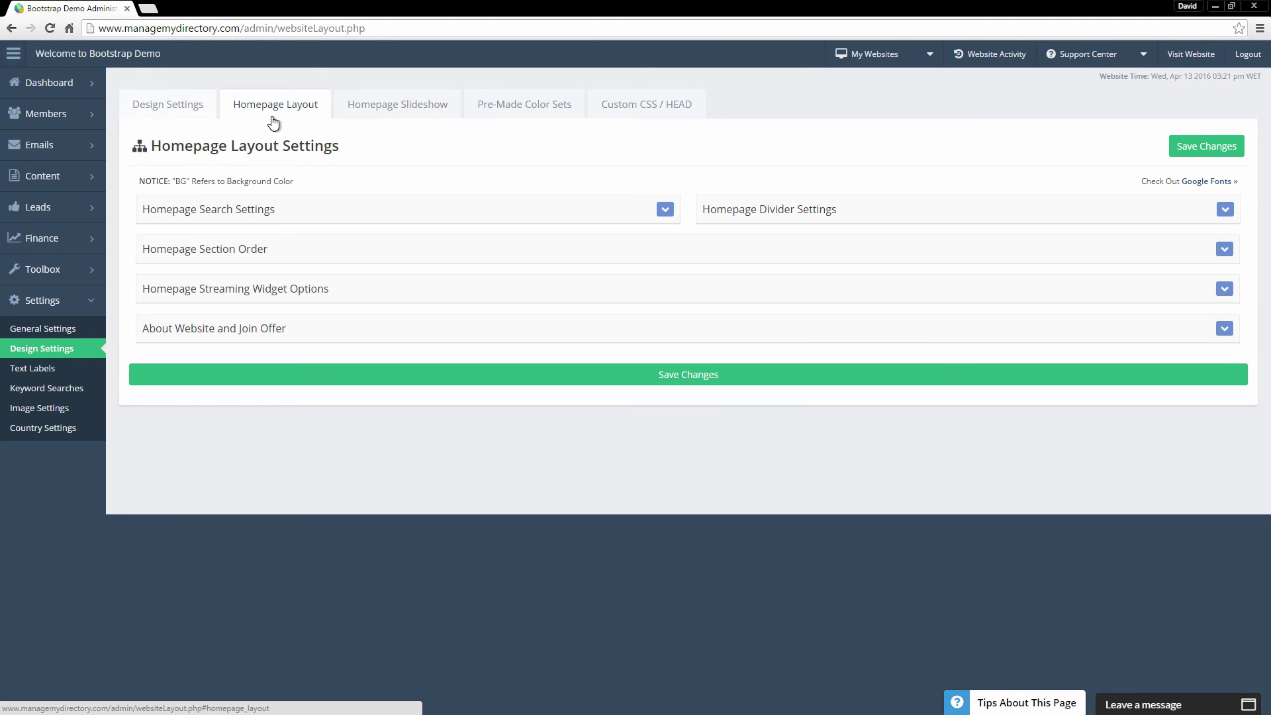
click(304, 217)
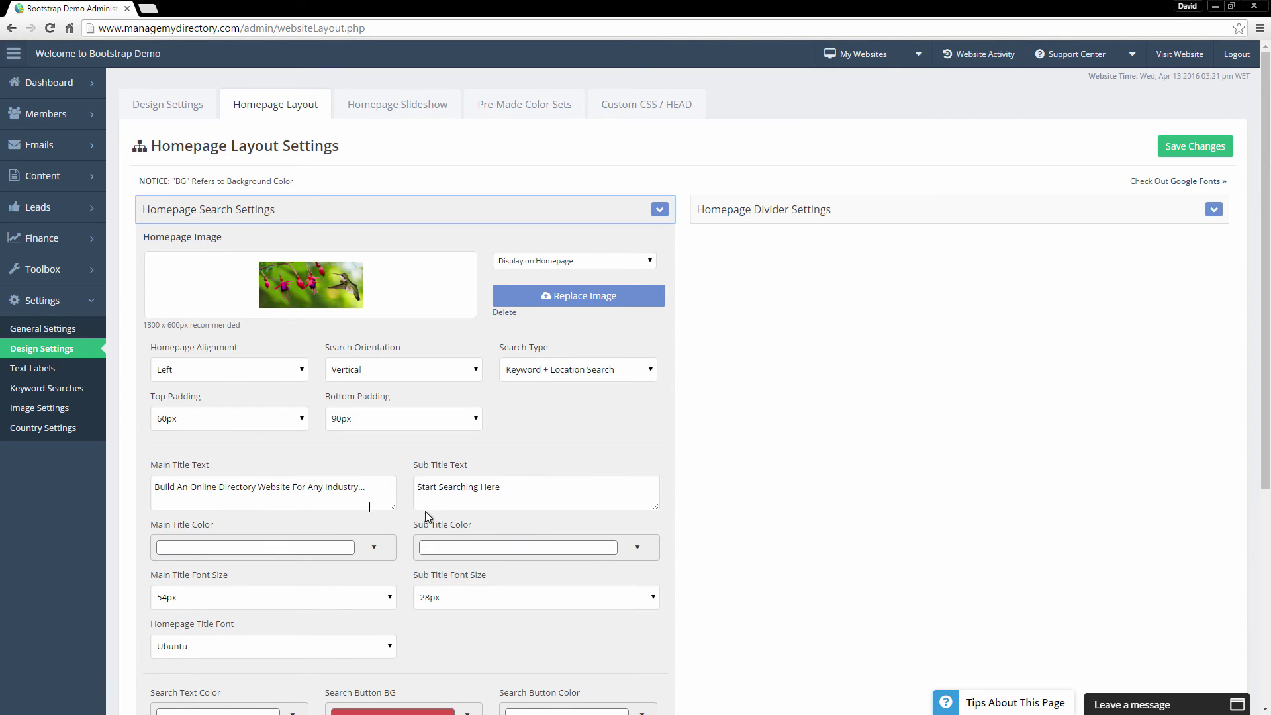
drag(360, 498, 156, 493)
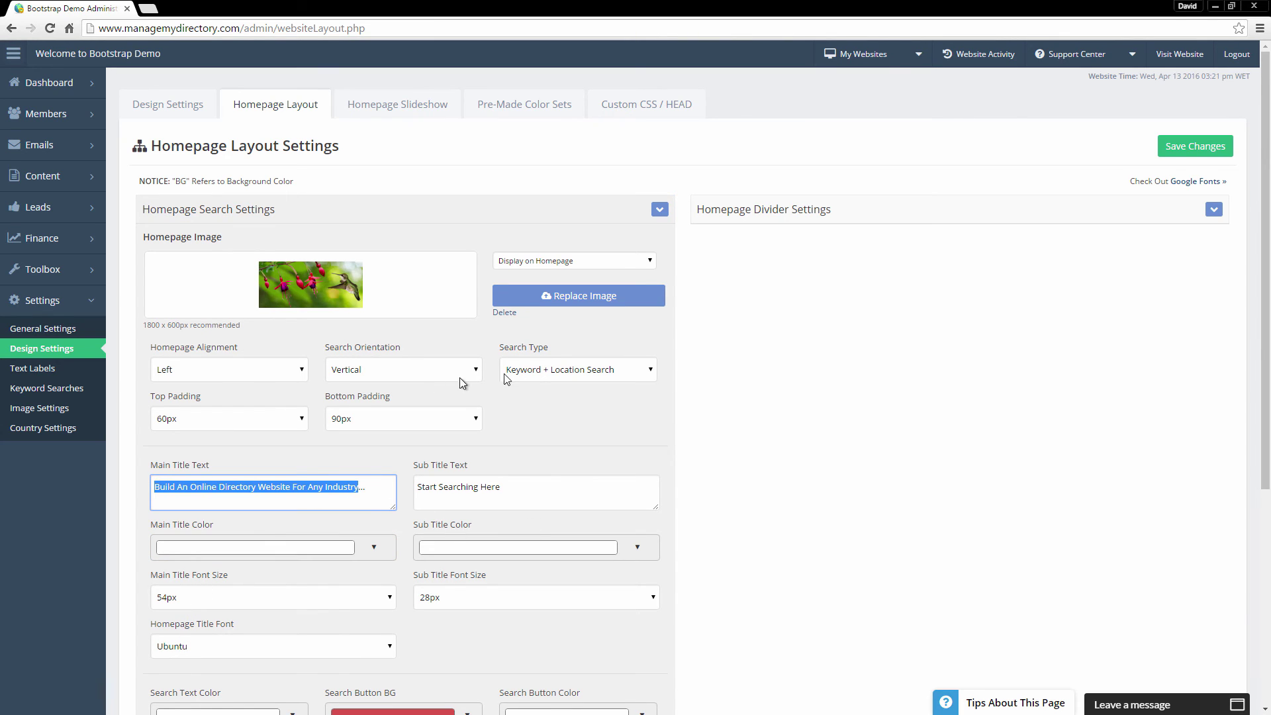
click(601, 332)
Open the Homepage Slideshow settings and look through the Transition Duration and Transition Effect choices without changing them.
click(407, 117)
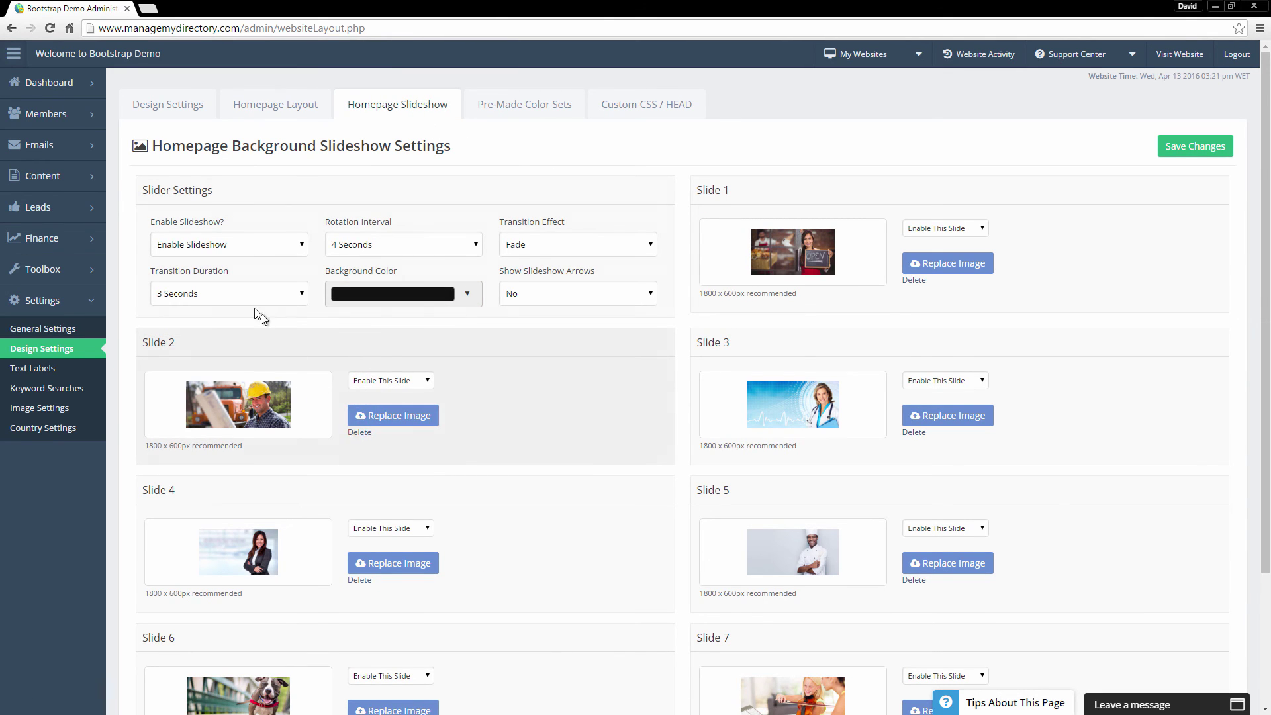
click(271, 294)
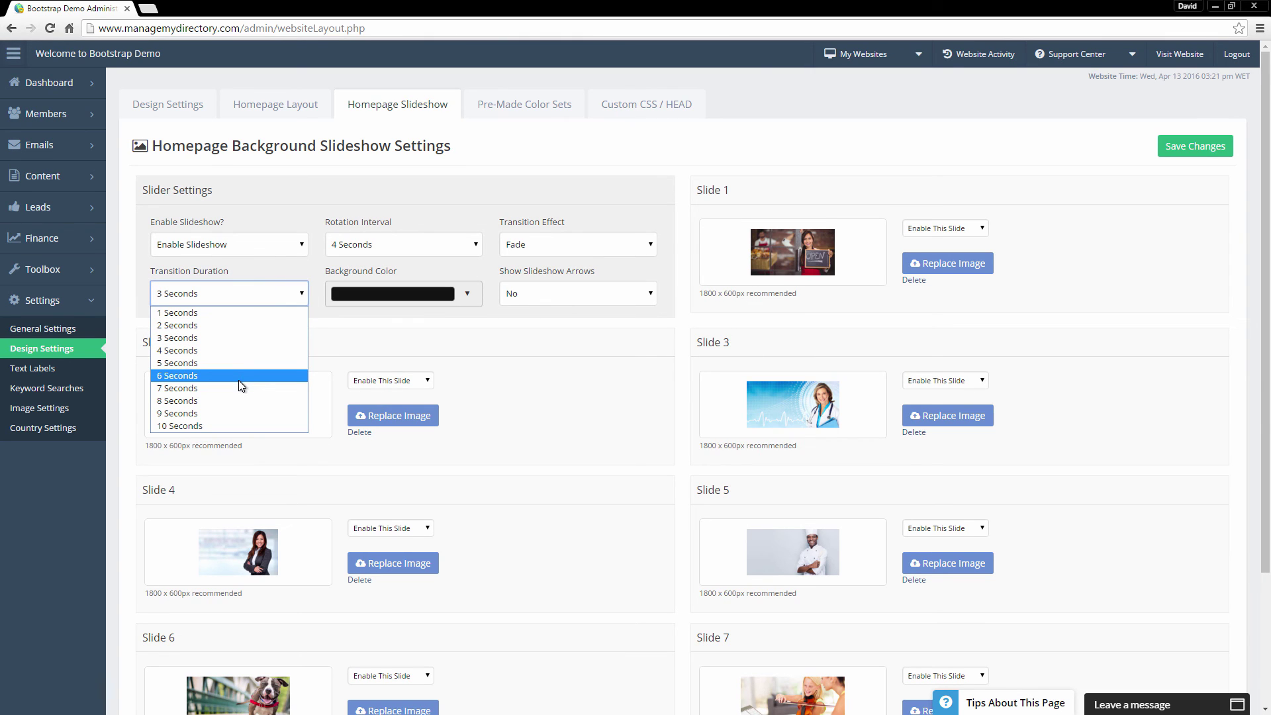
click(536, 244)
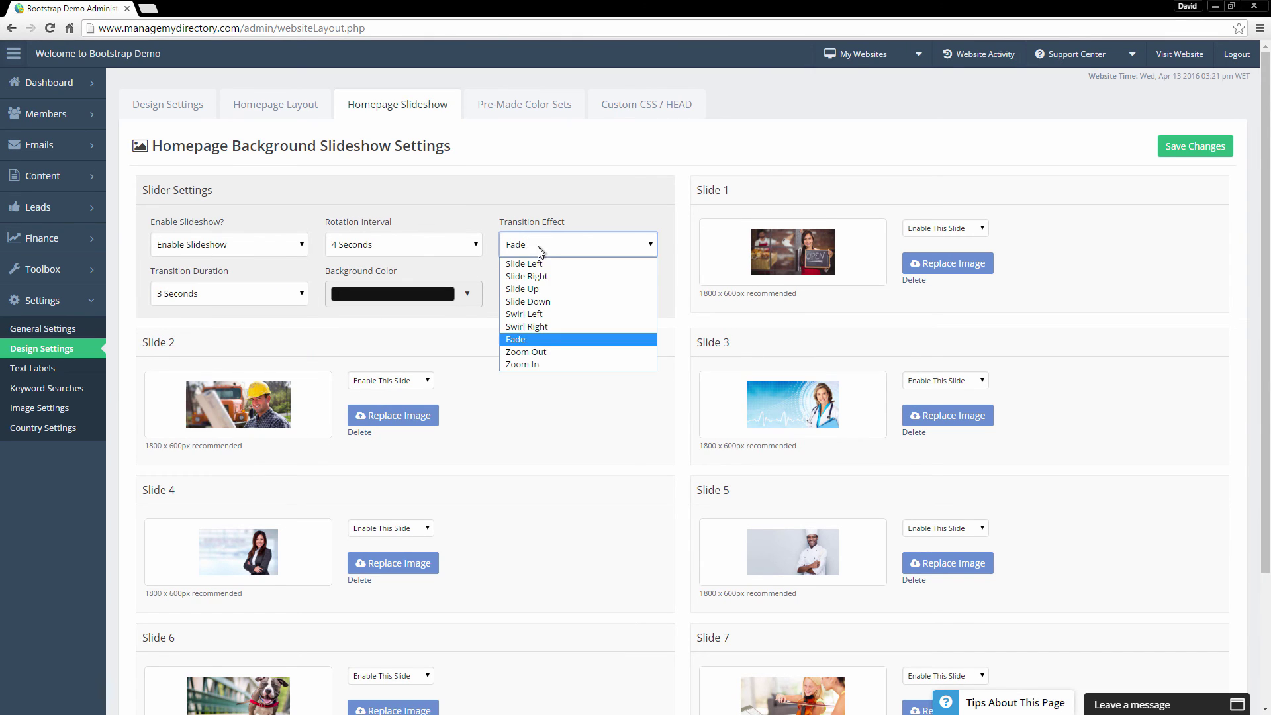
click(525, 122)
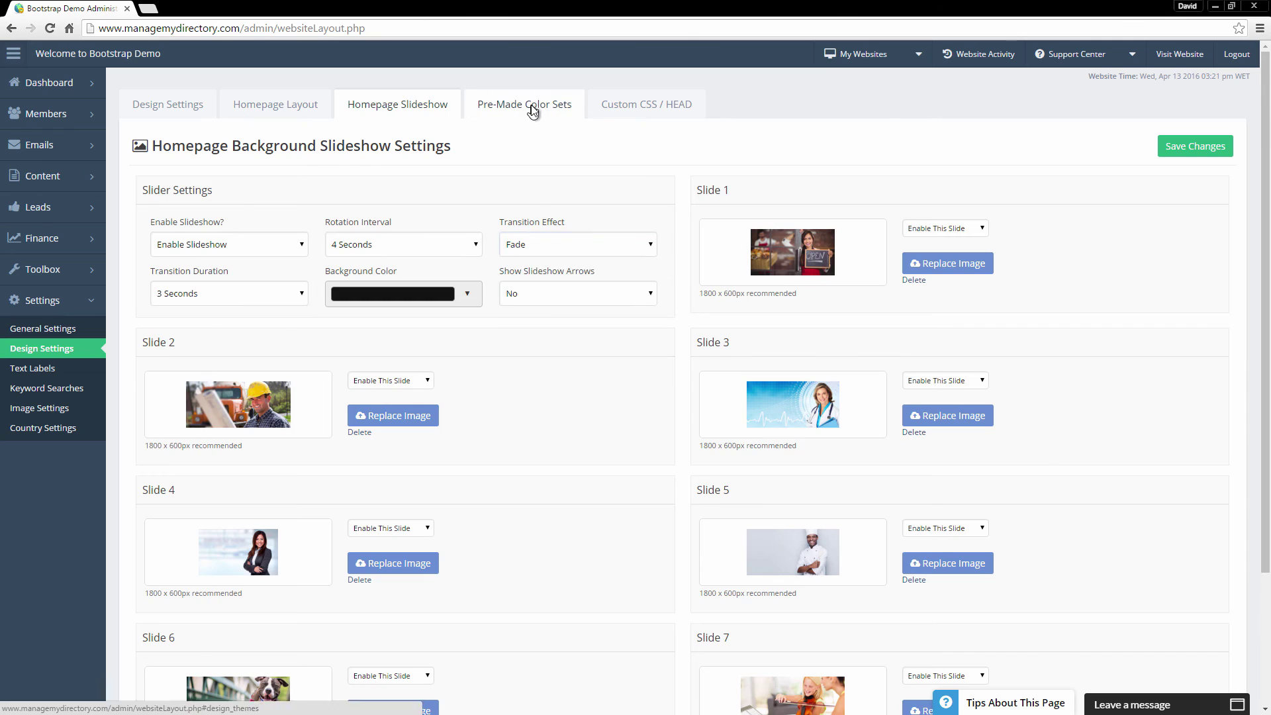
View the Pre-Made Color Sets and the Custom CSS / HEAD code page.
click(524, 106)
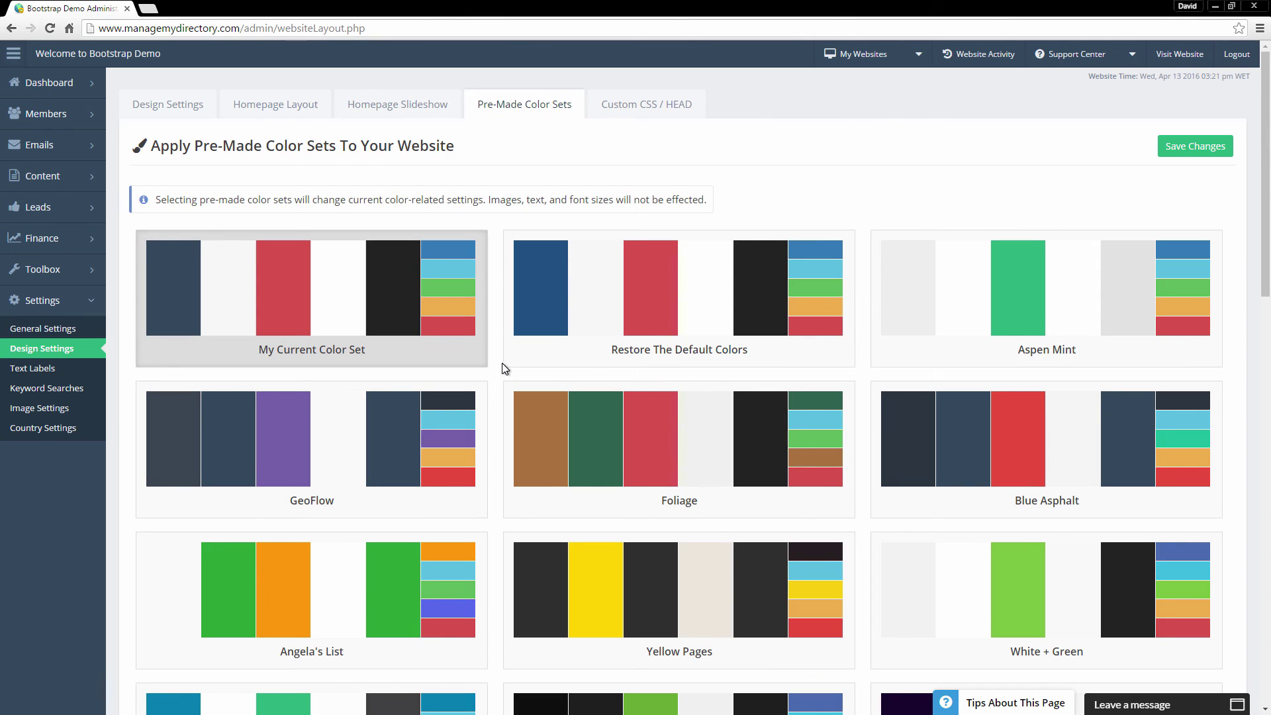
click(600, 106)
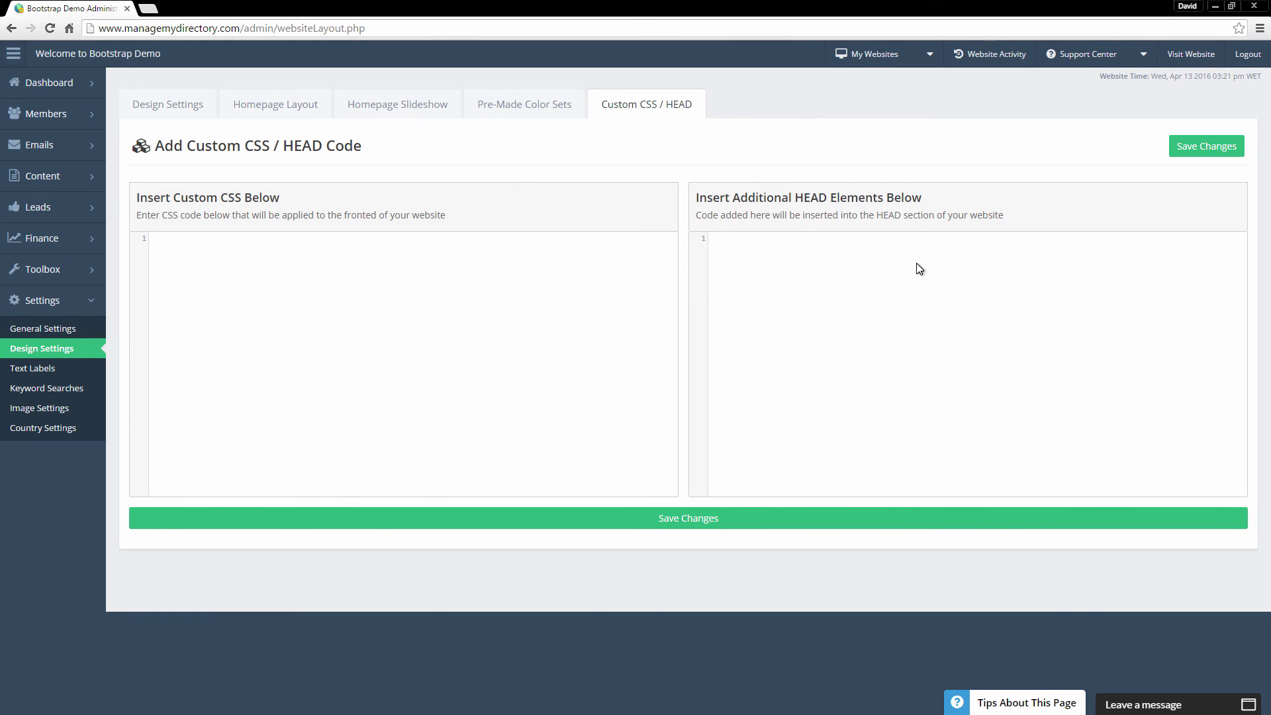
Look through the Text Labels, Keyword Searches, Image Settings and Country Settings pages, and return to the Dashboard.
click(47, 372)
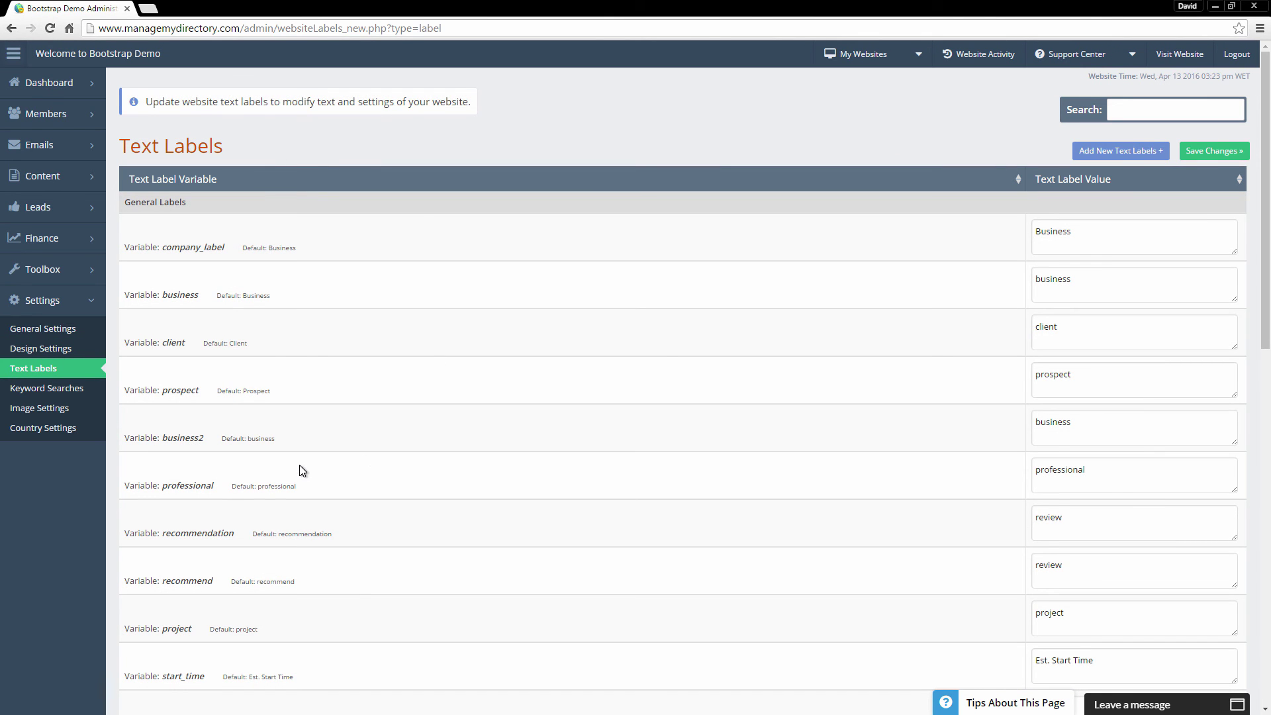
click(64, 396)
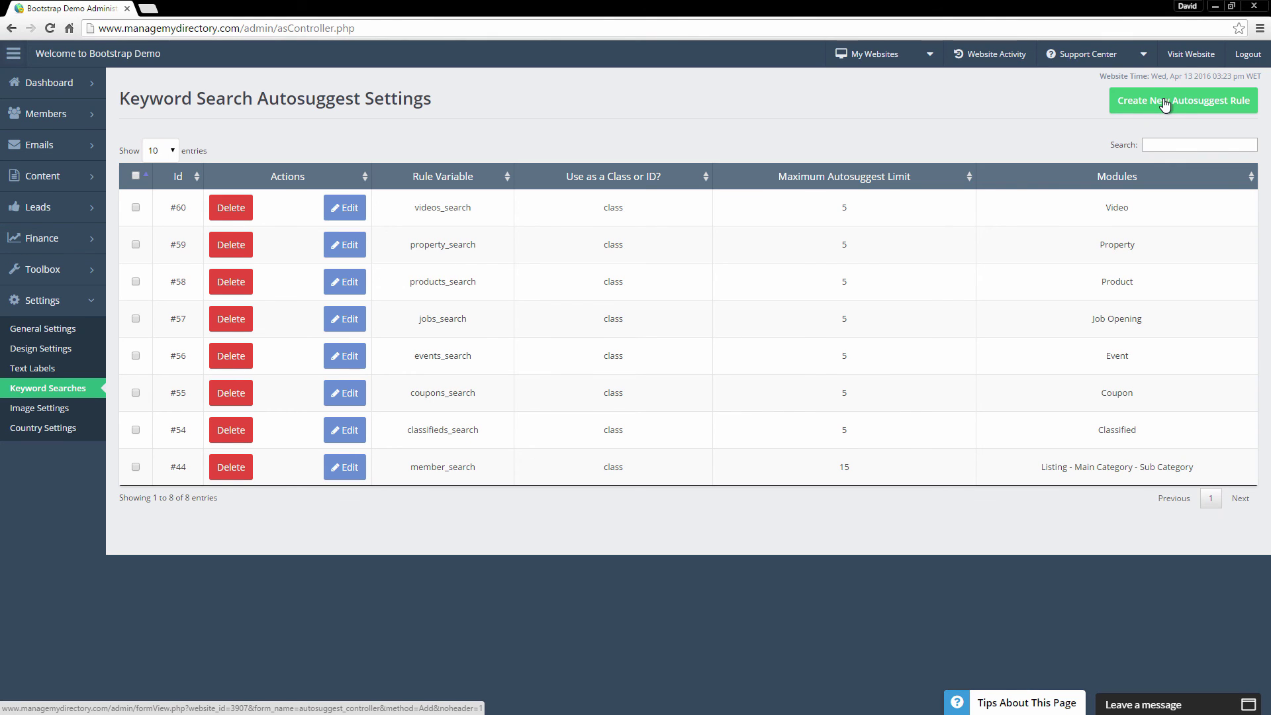
click(36, 416)
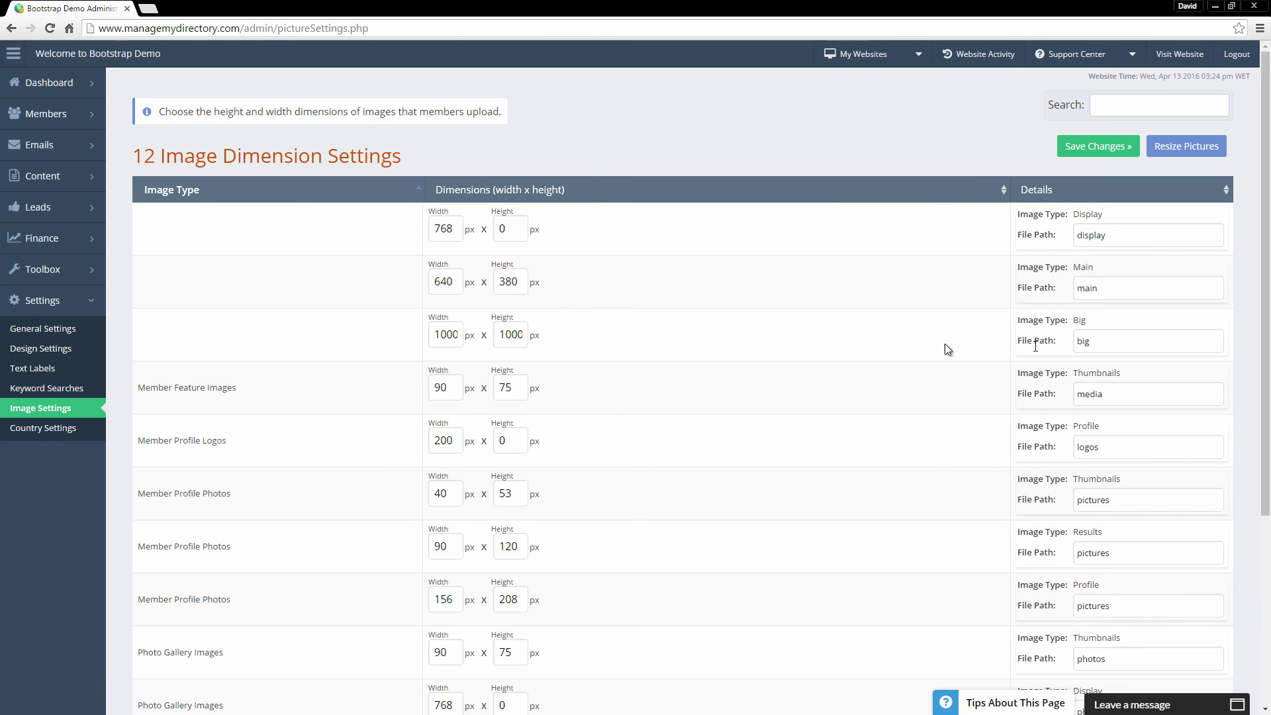
click(40, 431)
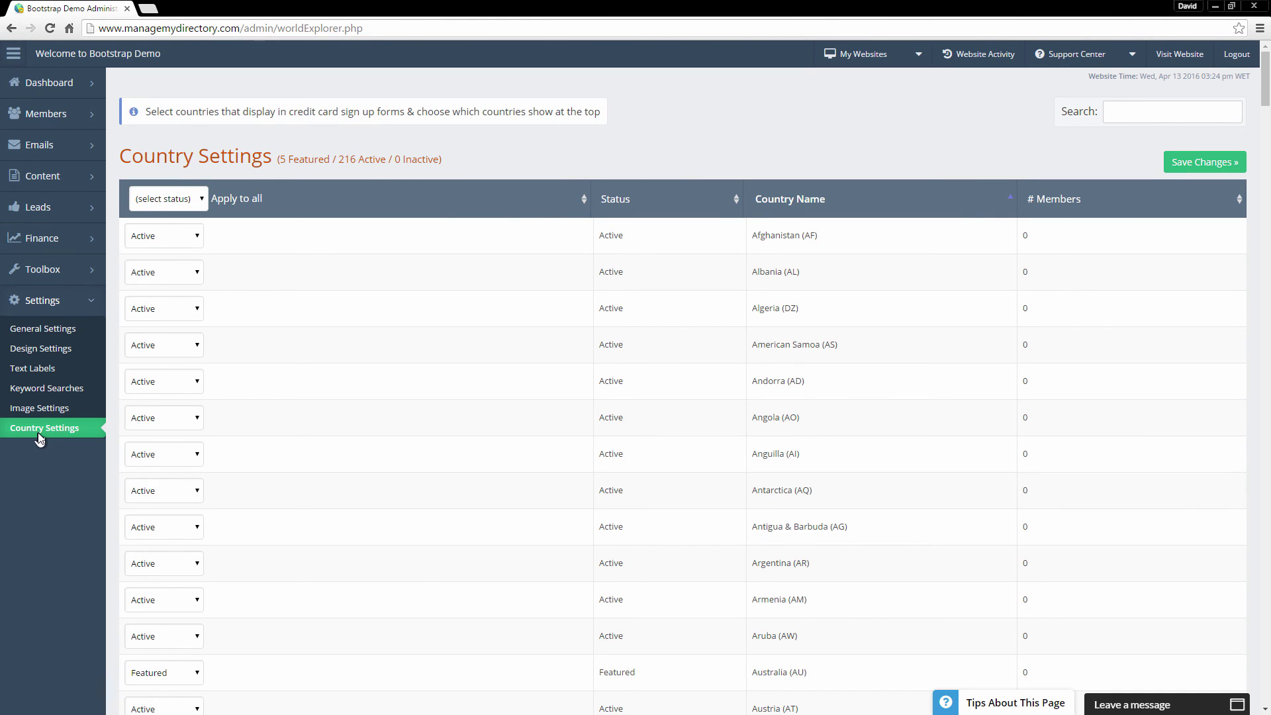
click(55, 85)
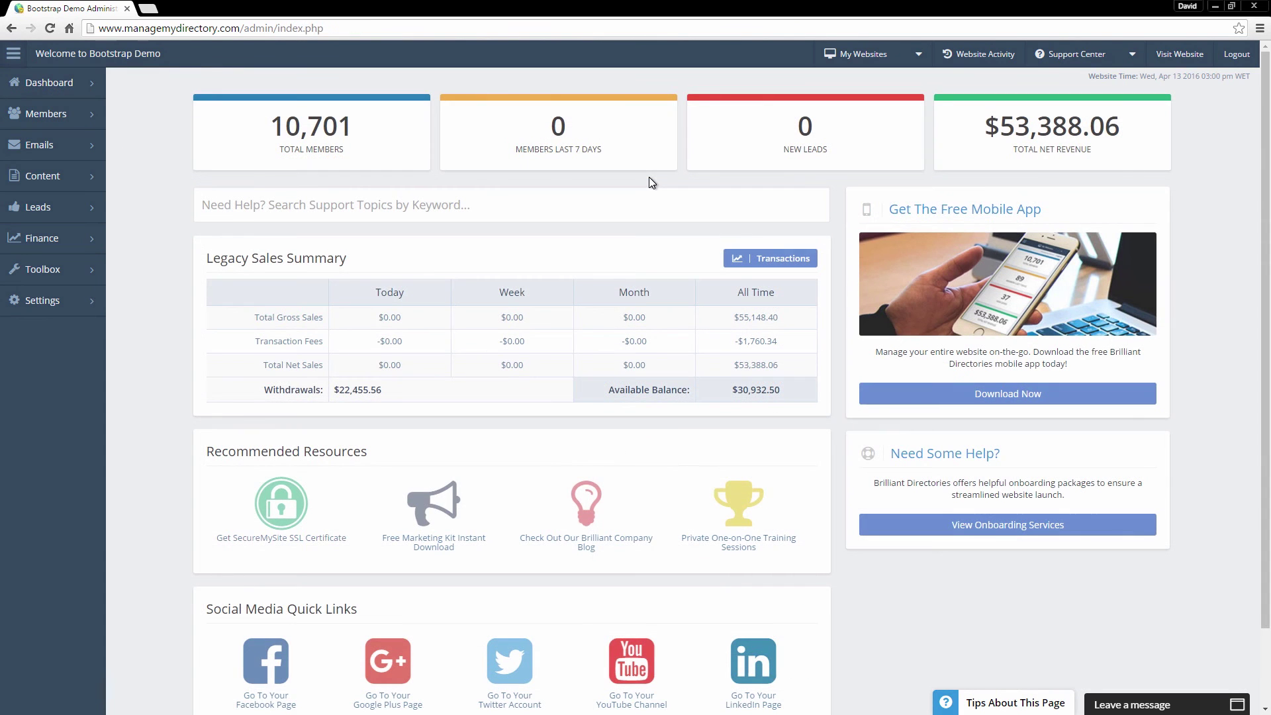